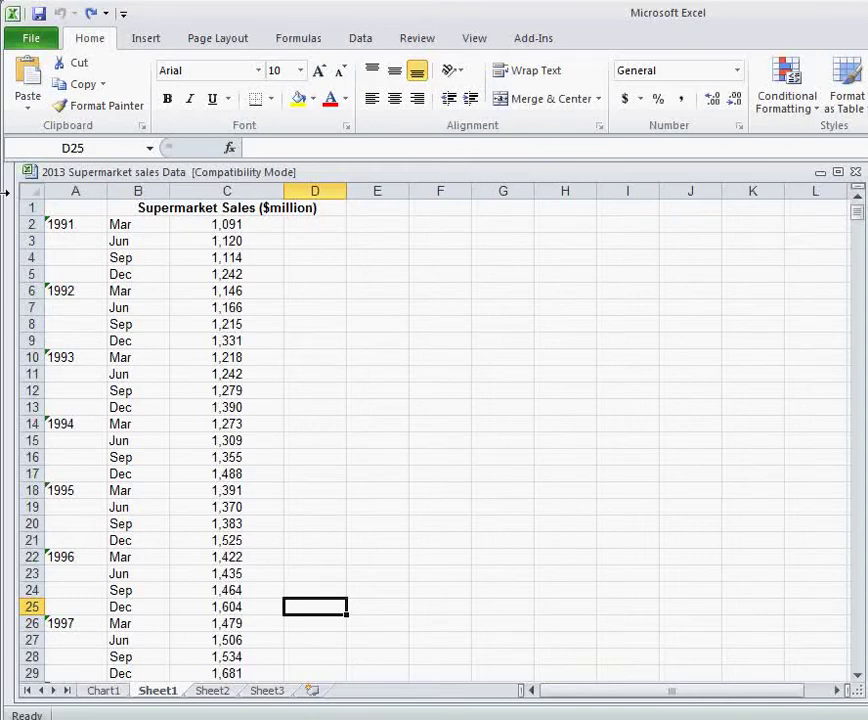
Turn on Wrap text for header row 1 so the sales heading wraps
click(24, 207)
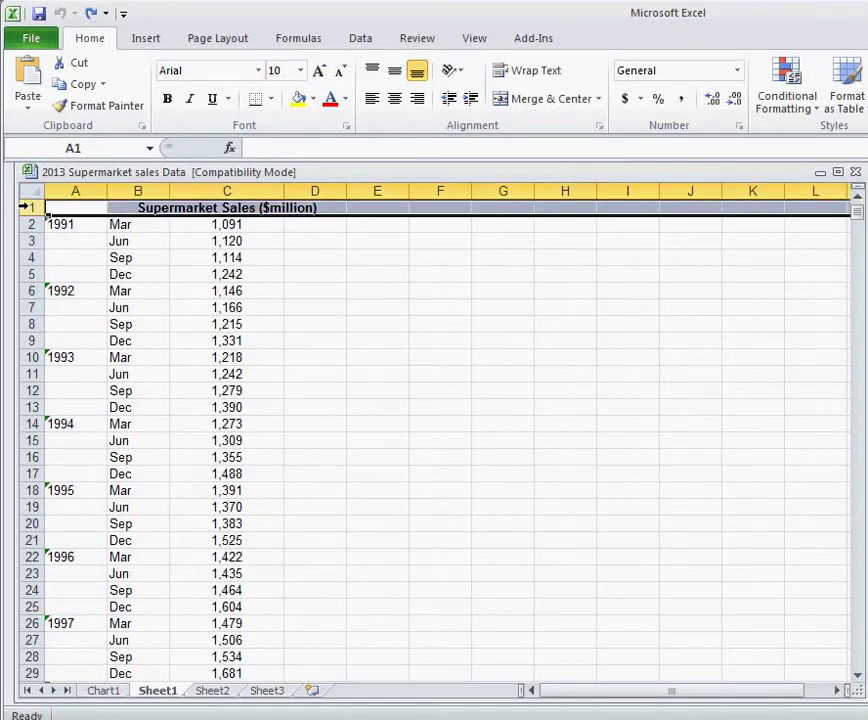
right_click(24, 207)
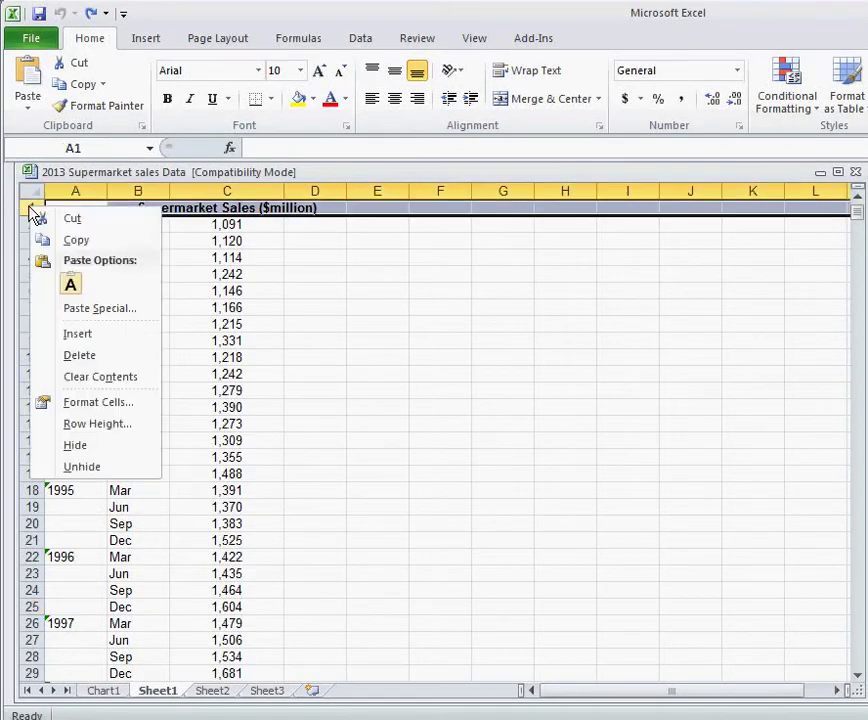
click(132, 405)
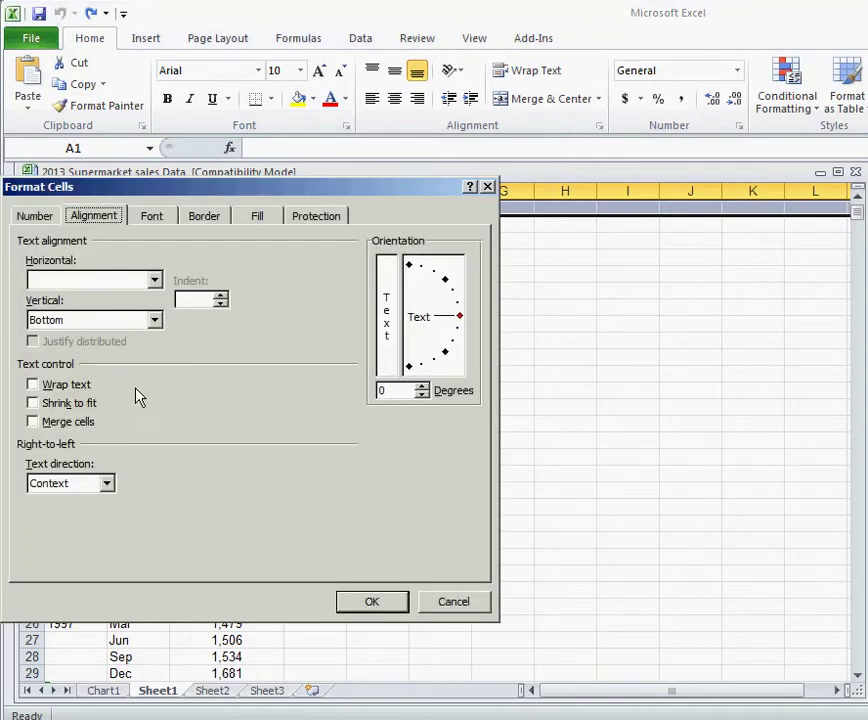
click(33, 385)
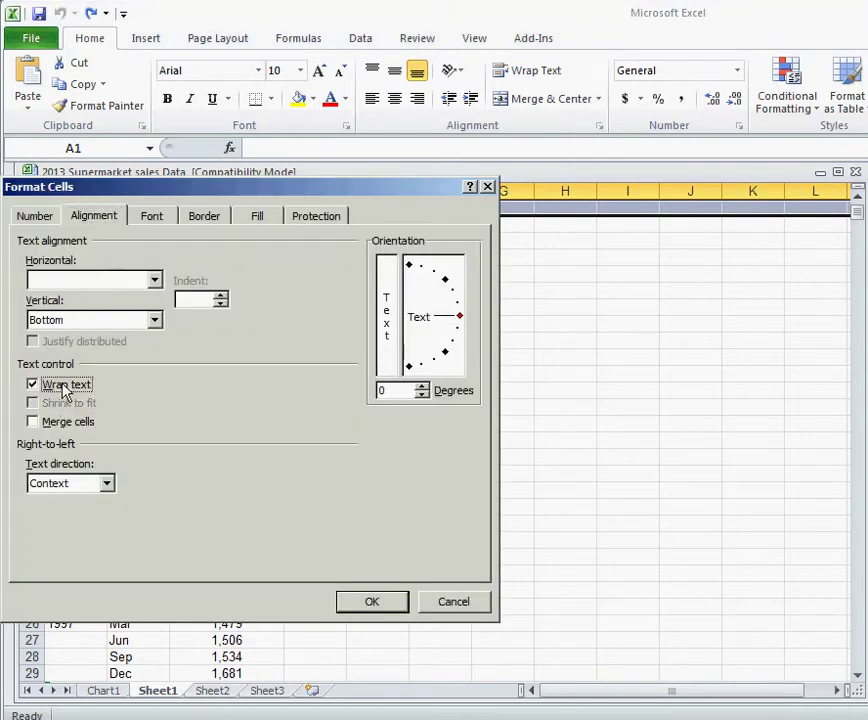
click(372, 602)
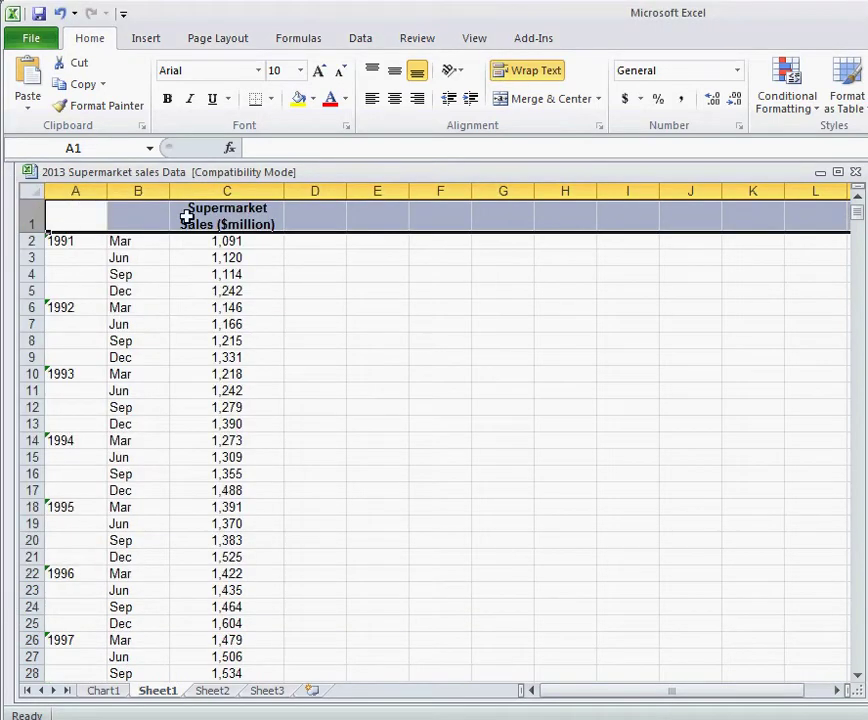
Make row 1 about 44 points tall and its text bold
drag(30, 232, 30, 258)
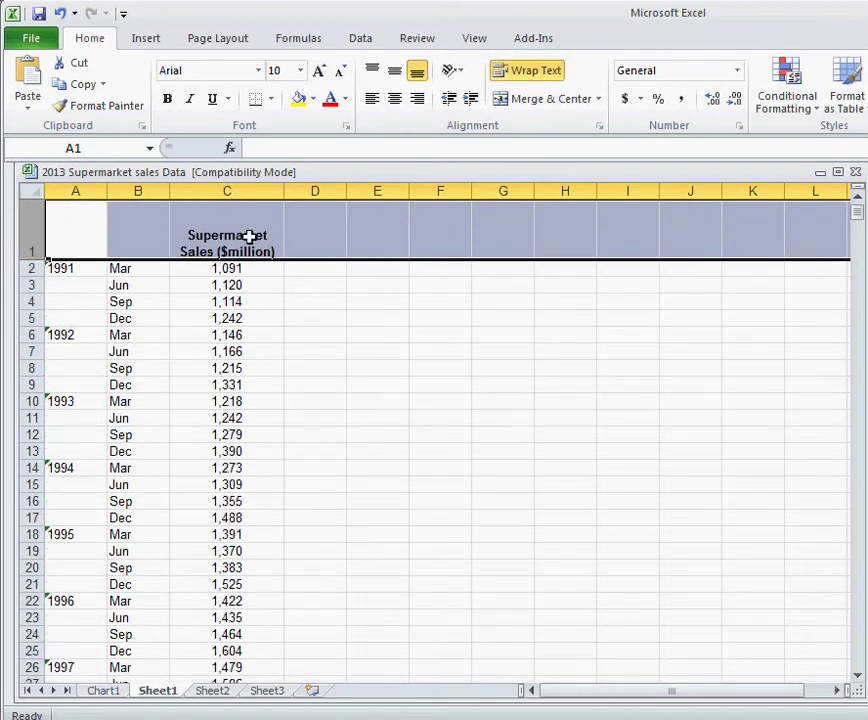
click(168, 100)
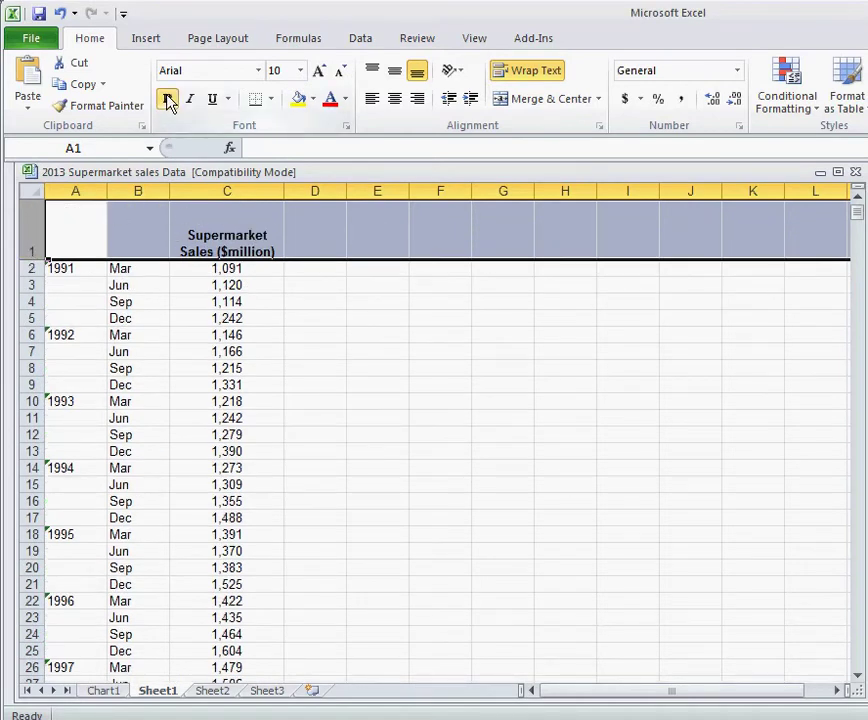
click(278, 284)
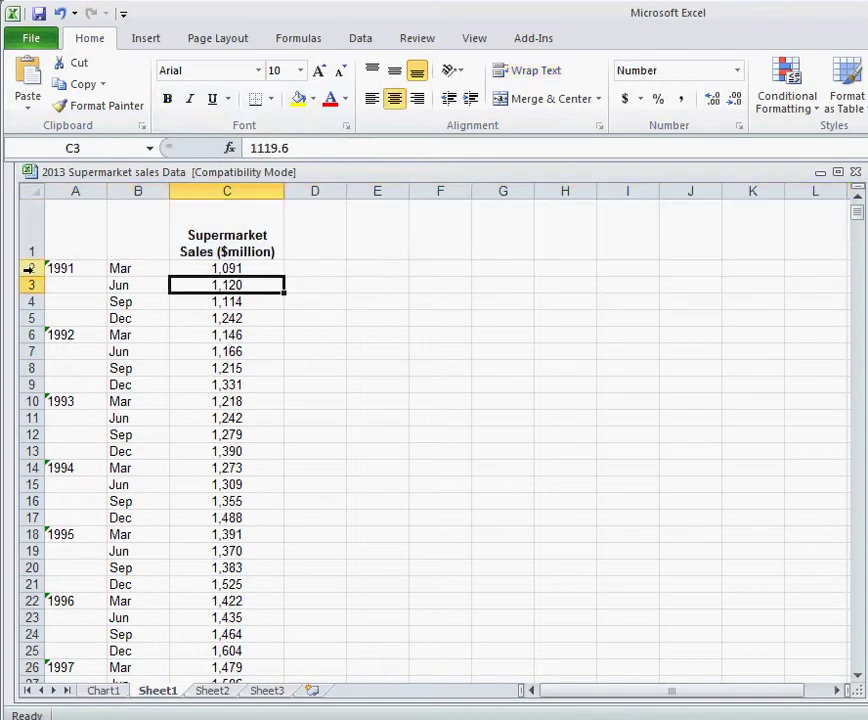
Set rows 2 through 39 to a height of 30
drag(30, 268, 176, 659)
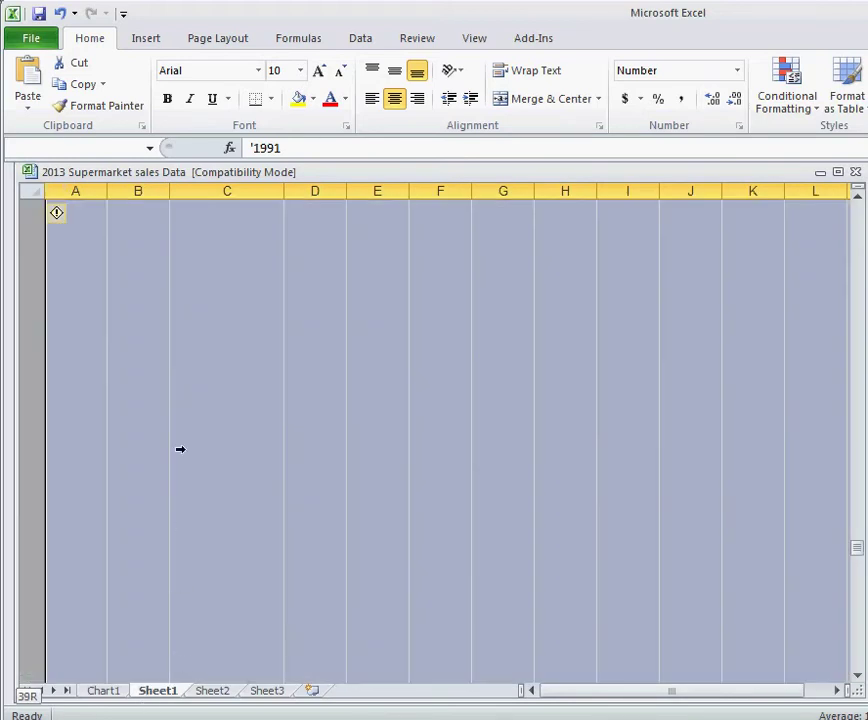
drag(163, 204, 158, 289)
right_click(149, 264)
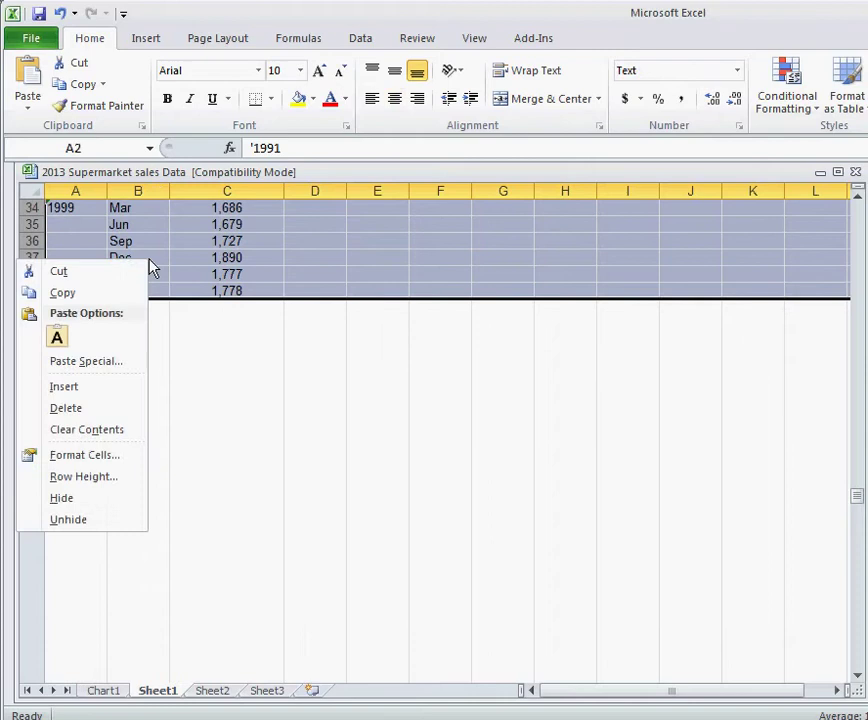
click(112, 477)
text(30)
key(Return)
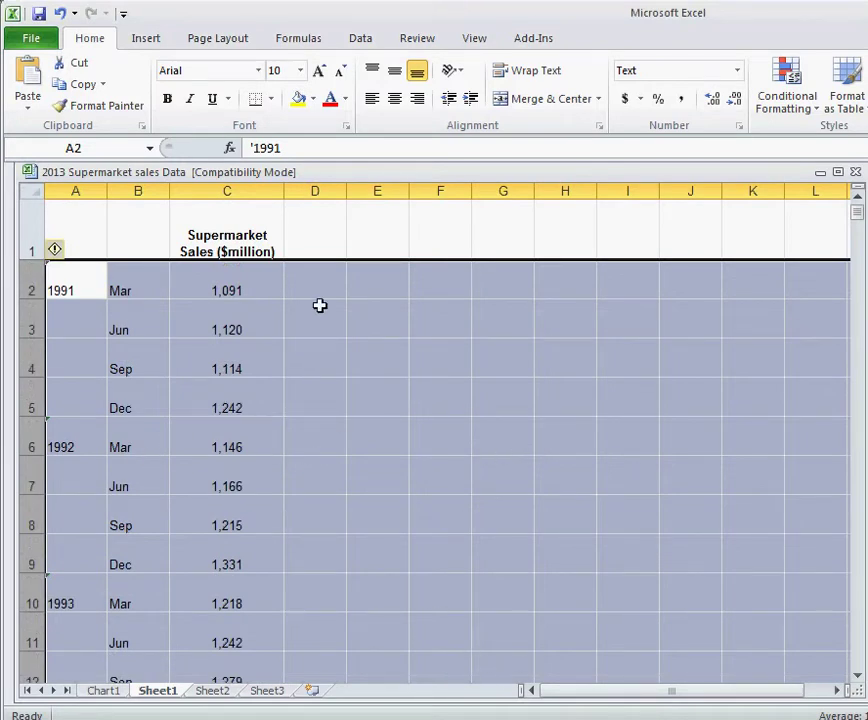
Apply Top Align to the whole of column D
click(100, 236)
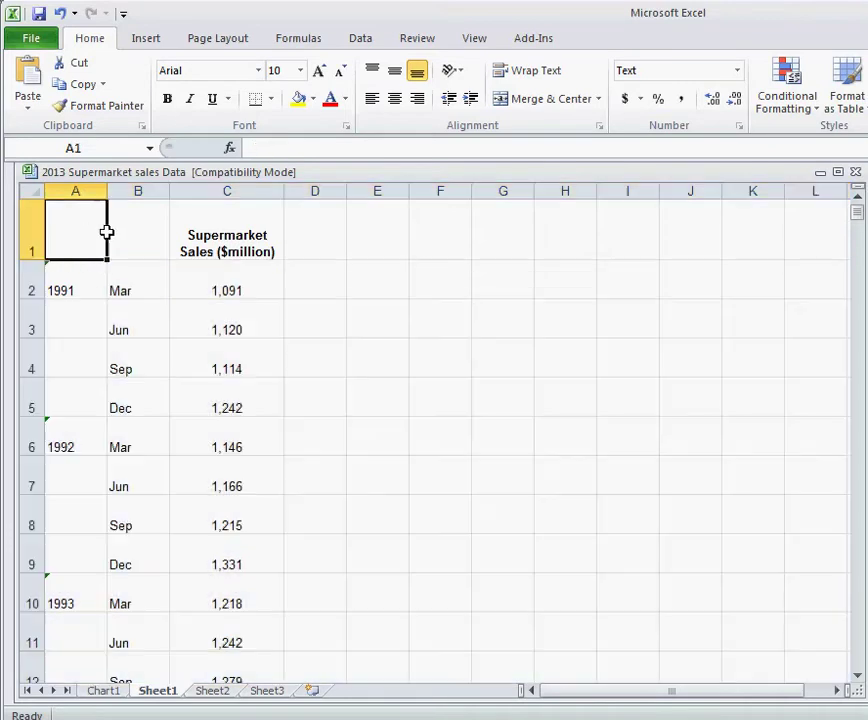
click(326, 187)
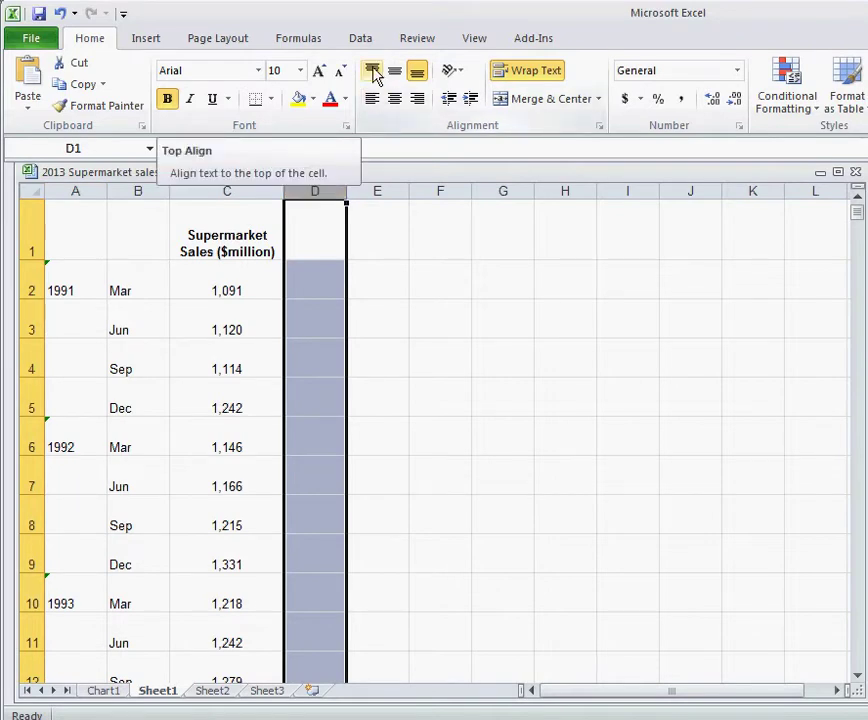
click(372, 72)
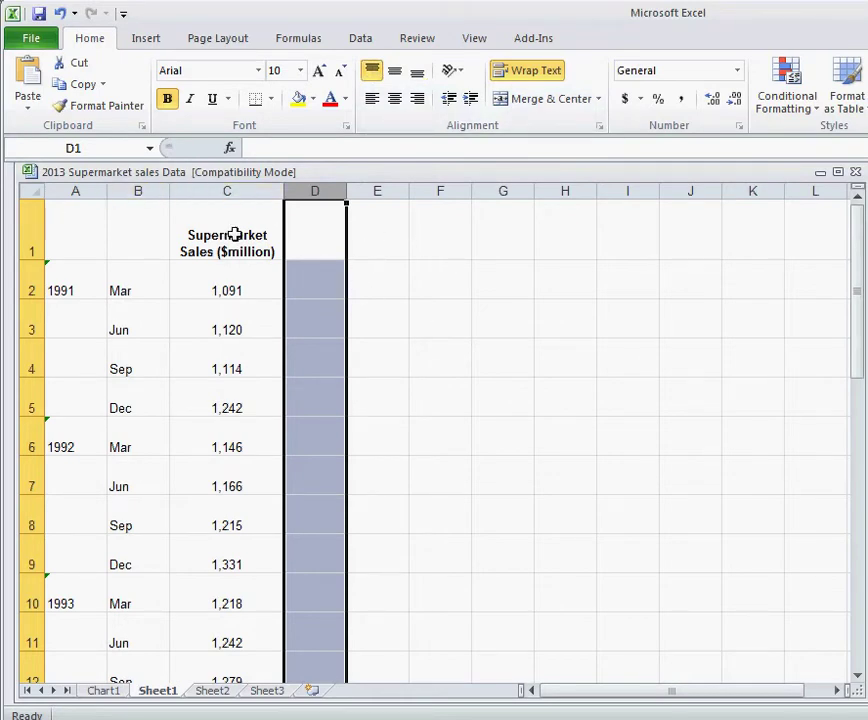
click(402, 267)
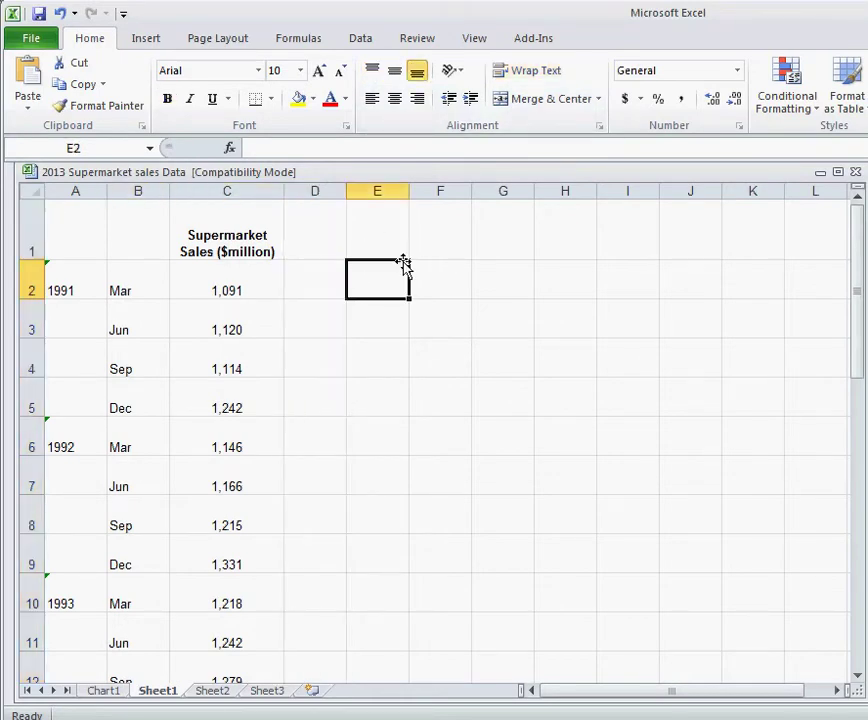
Insert a blank column C before the sales figures
click(184, 186)
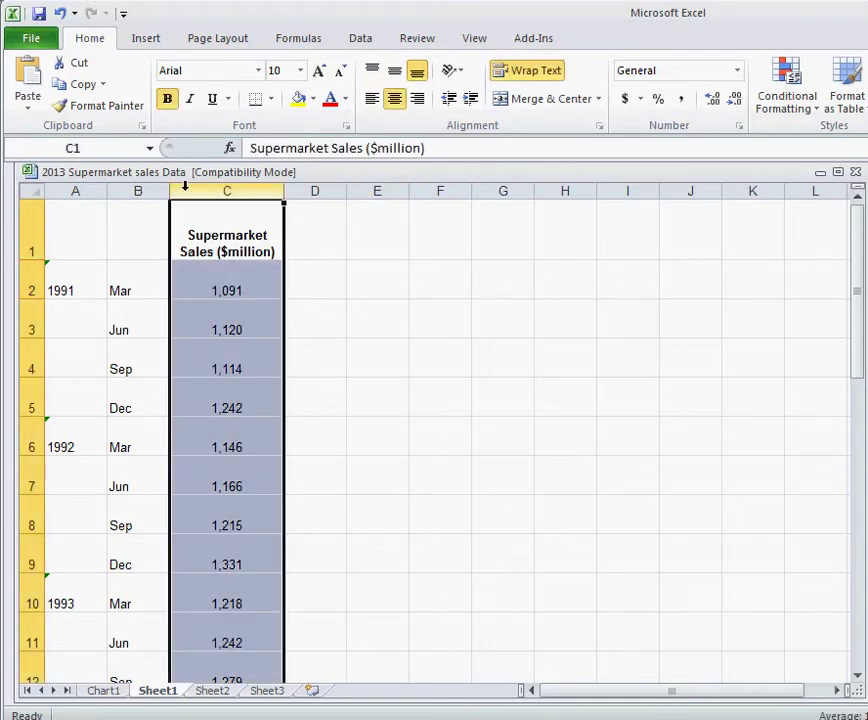
right_click(184, 186)
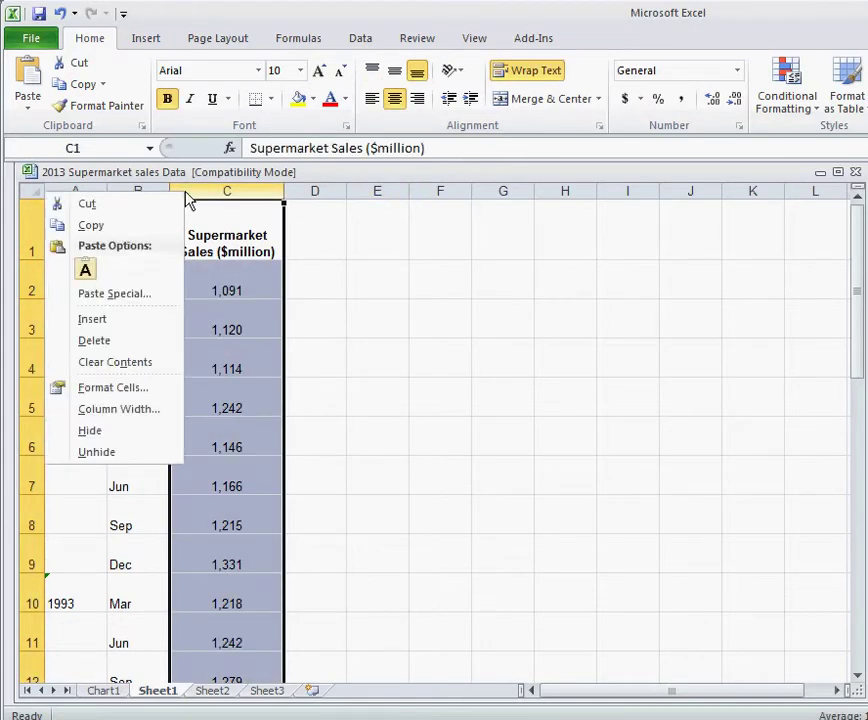
click(135, 323)
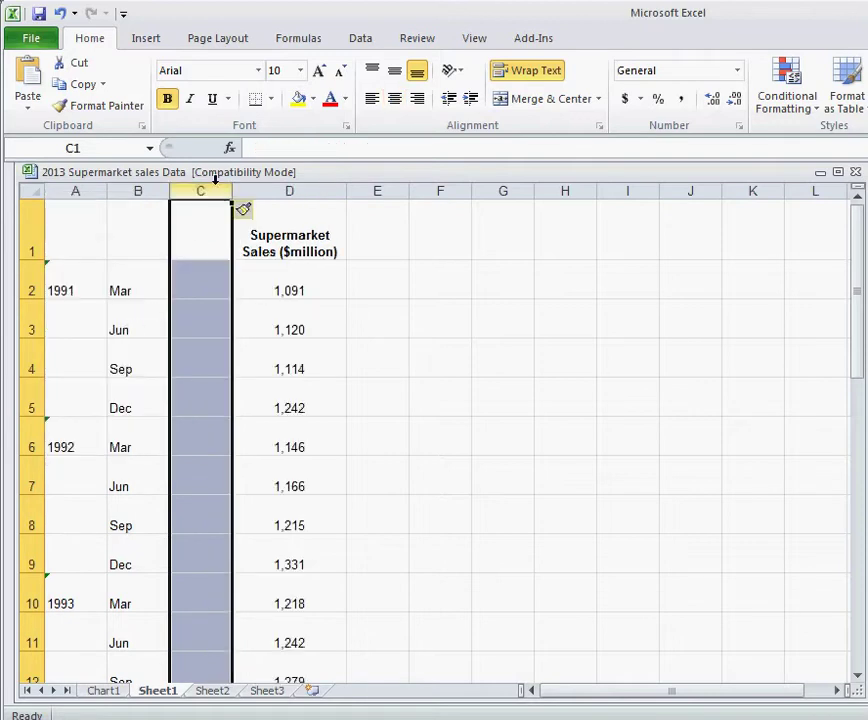
Enter the quarter numbers 1, 2 and 3 in C2:C4
click(201, 288)
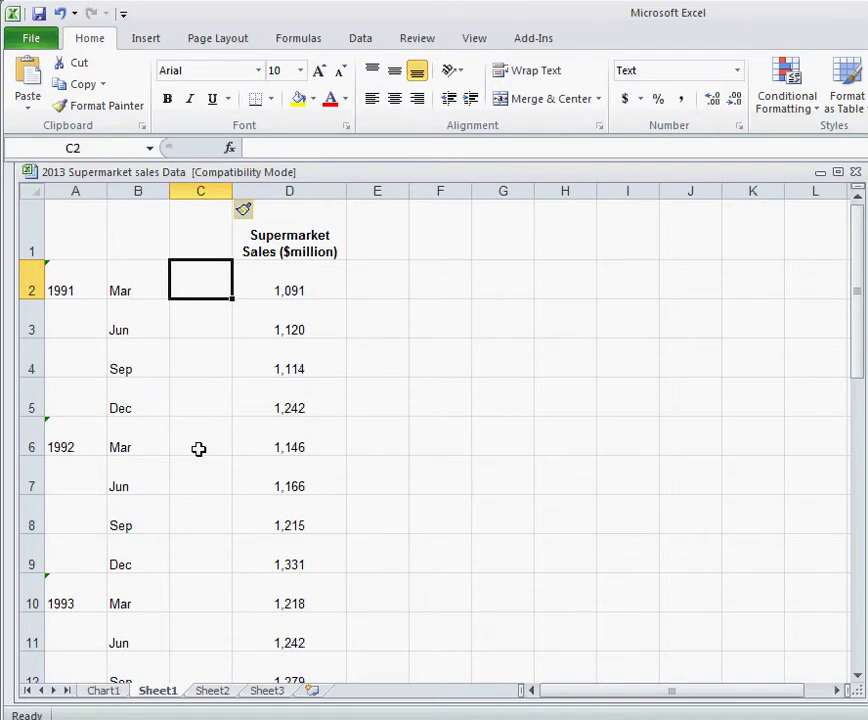
text(1)
key(Return)
text(2)
key(Return)
text(3)
key(Return)
Enter 4 in C5 and fill the 1–4 sequence down to 52 in C53
text(4)
click(219, 296)
drag(213, 287, 228, 424)
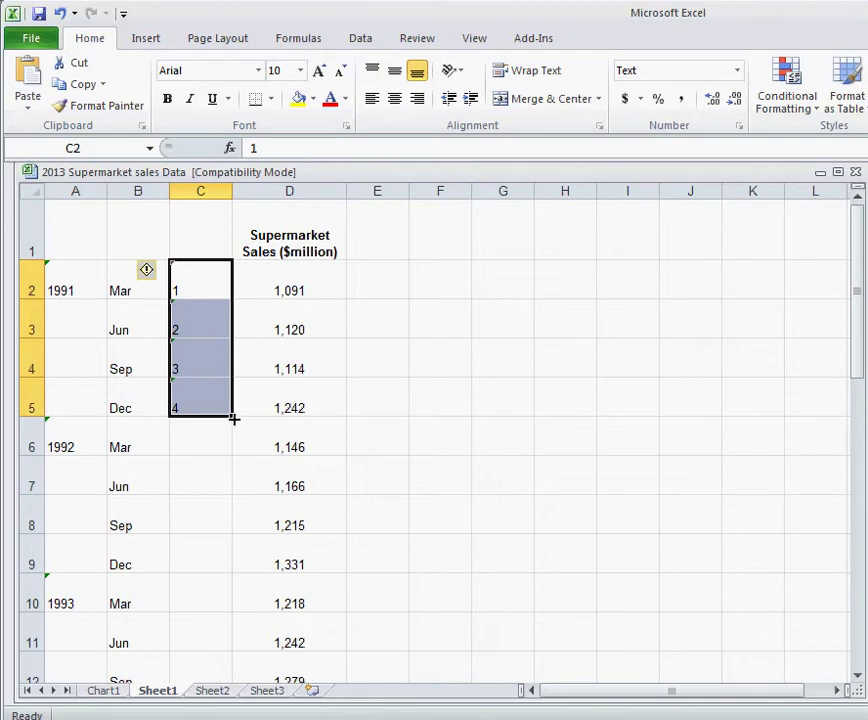
drag(233, 418, 224, 622)
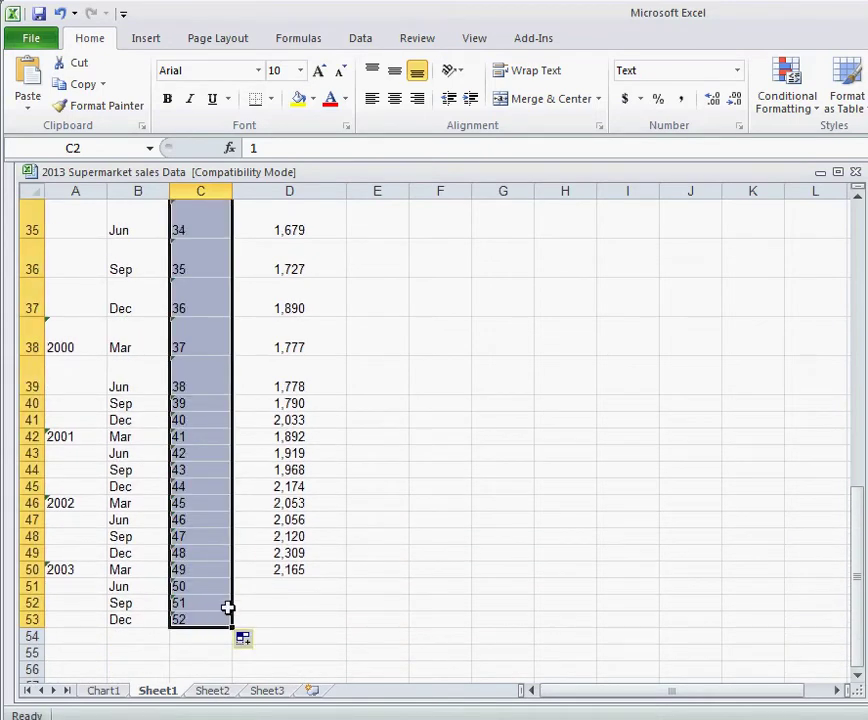
scroll(213, 393, up, 3)
scroll(213, 390, up, 8)
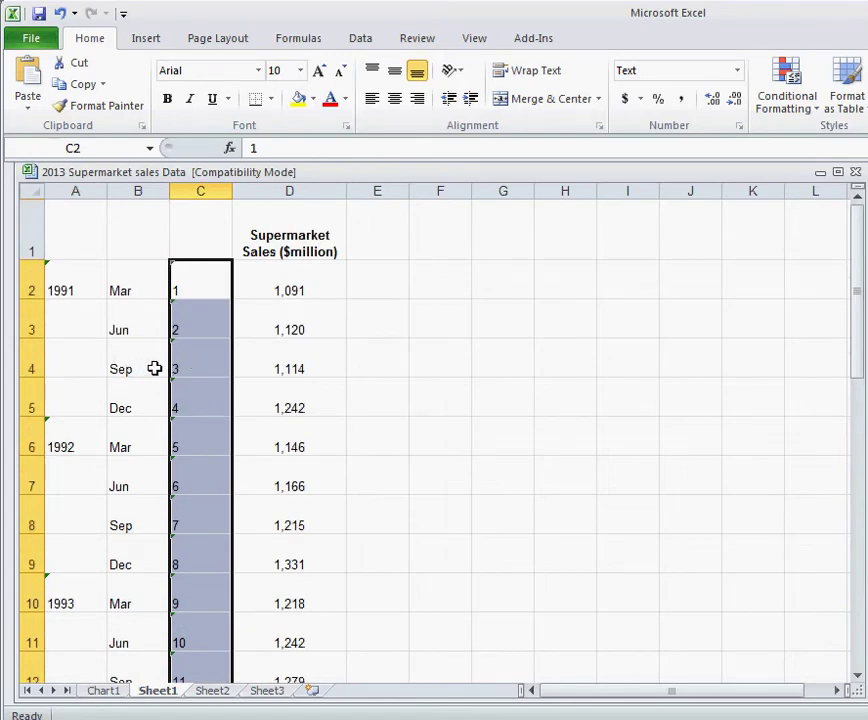
scroll(170, 403, down, 15)
scroll(184, 451, up, 6)
scroll(170, 430, down, 6)
Give rows 40 through 53 the same 30-point row height
drag(846, 498, 851, 467)
drag(20, 246, 20, 463)
right_click(30, 345)
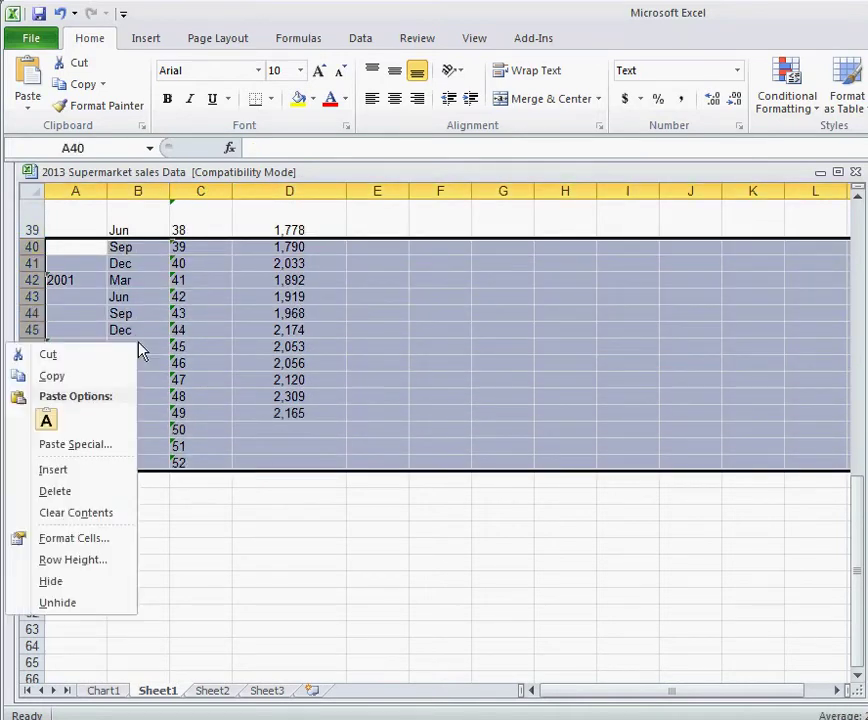
click(60, 560)
text(30)
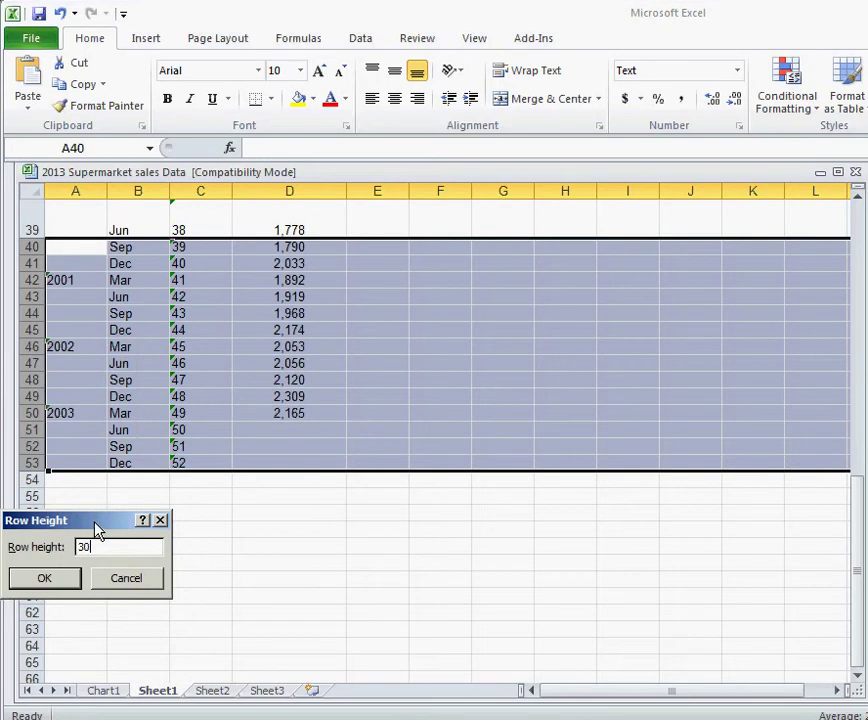
key(Return)
scroll(429, 502, up, 13)
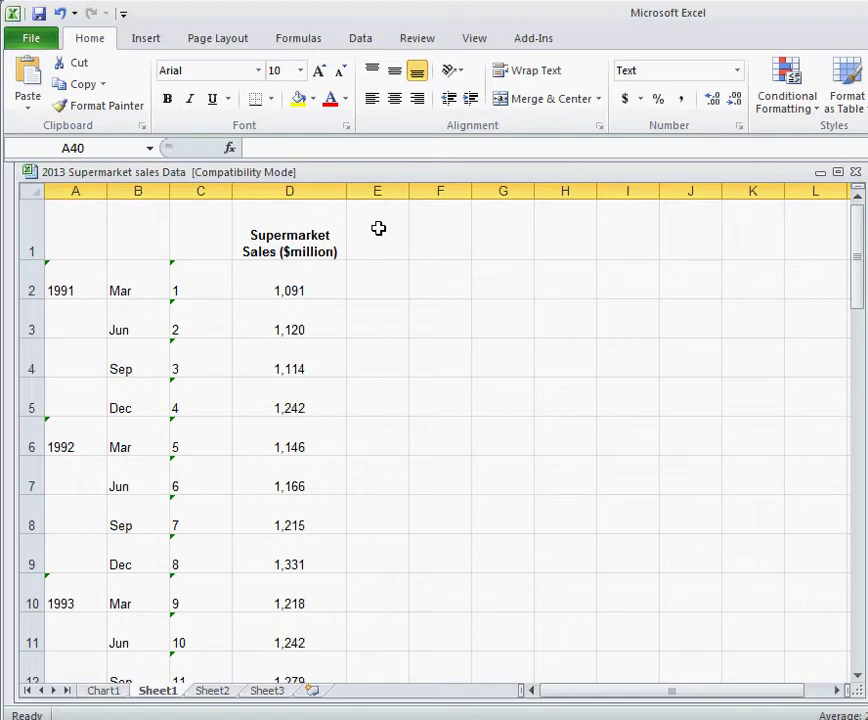
Type the heading 'moving mean' into cell E1
click(378, 229)
text(moving mean)
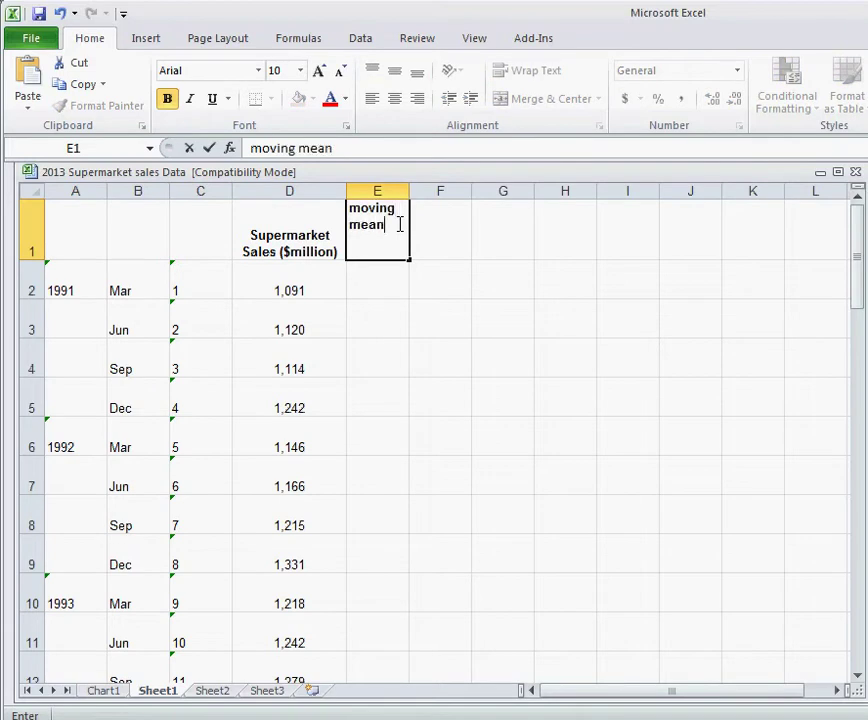
click(368, 284)
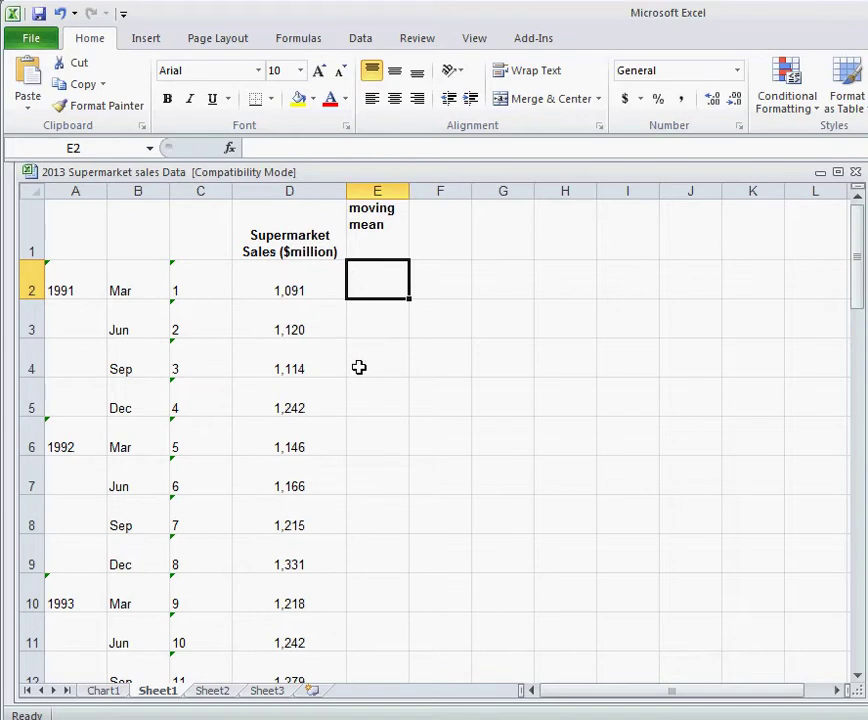
Enter =AVERAGE(D2:D5) in cell E4
click(360, 366)
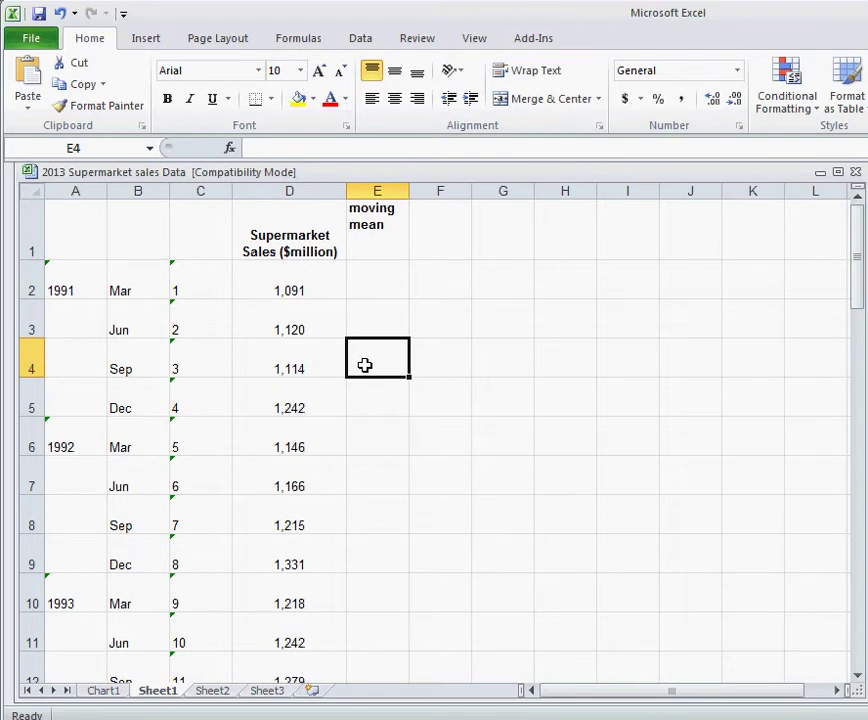
text(=)
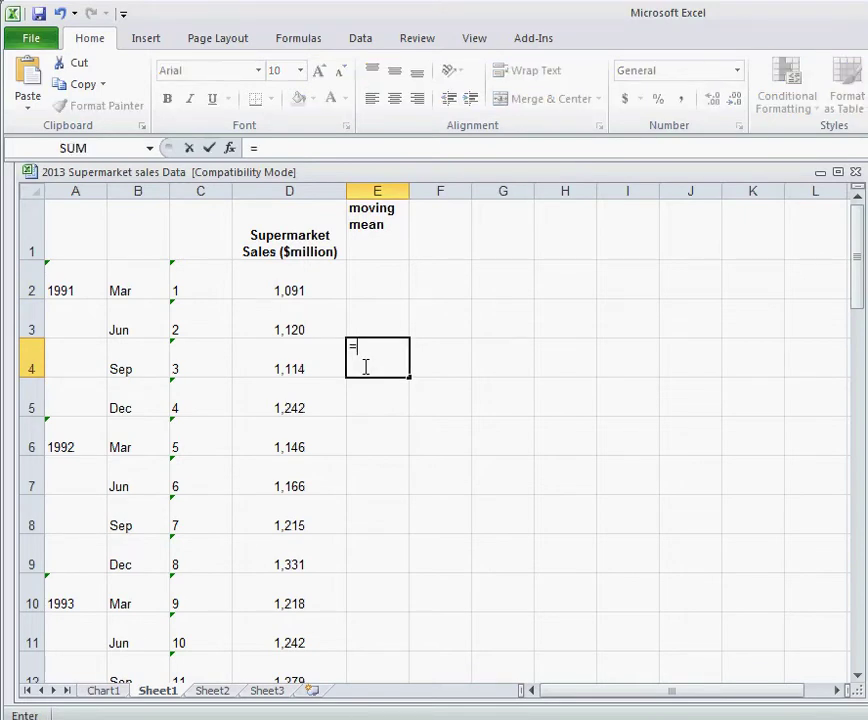
text(average)
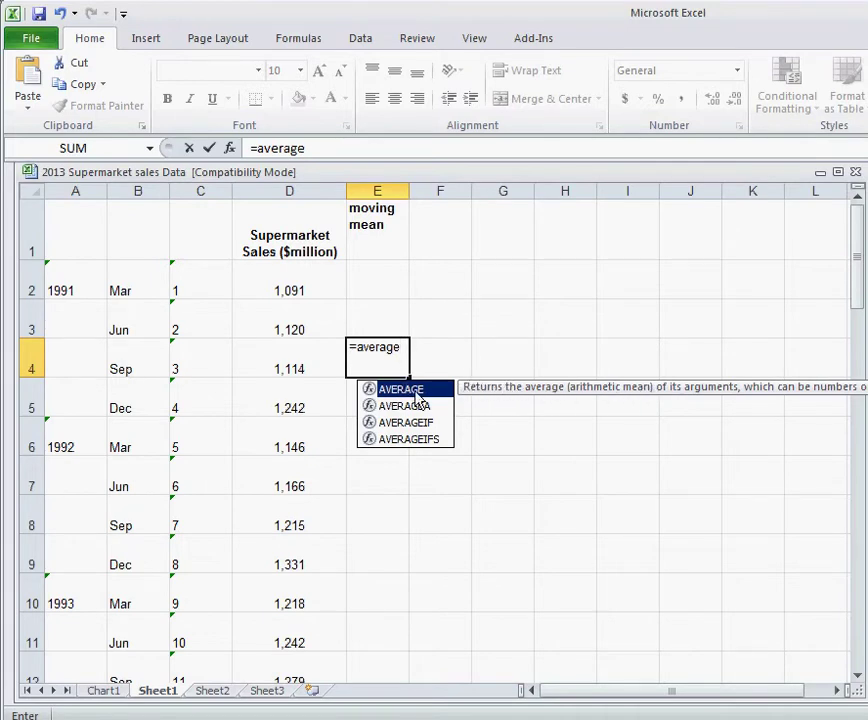
text(()
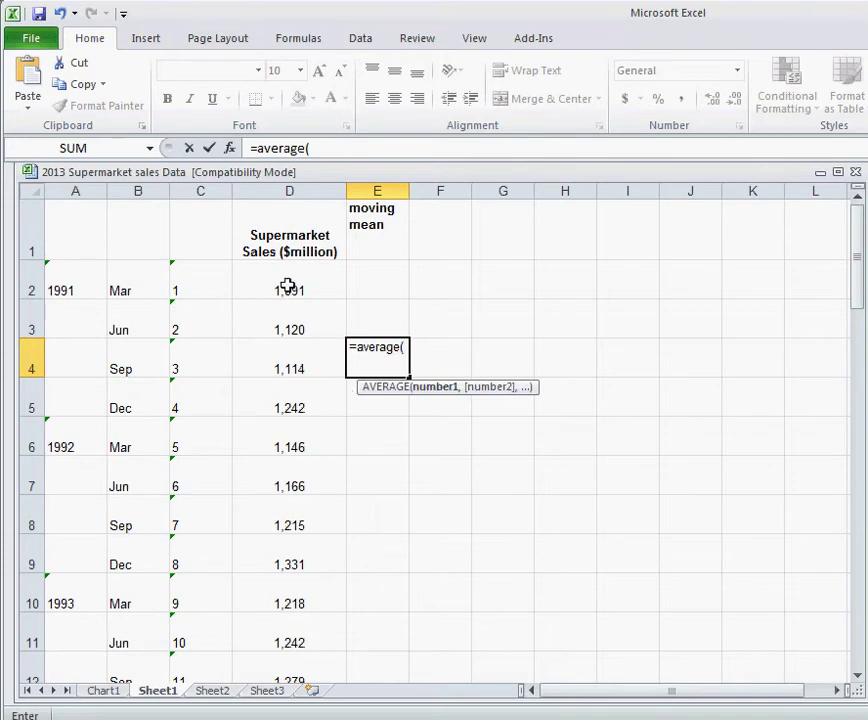
drag(290, 276, 293, 404)
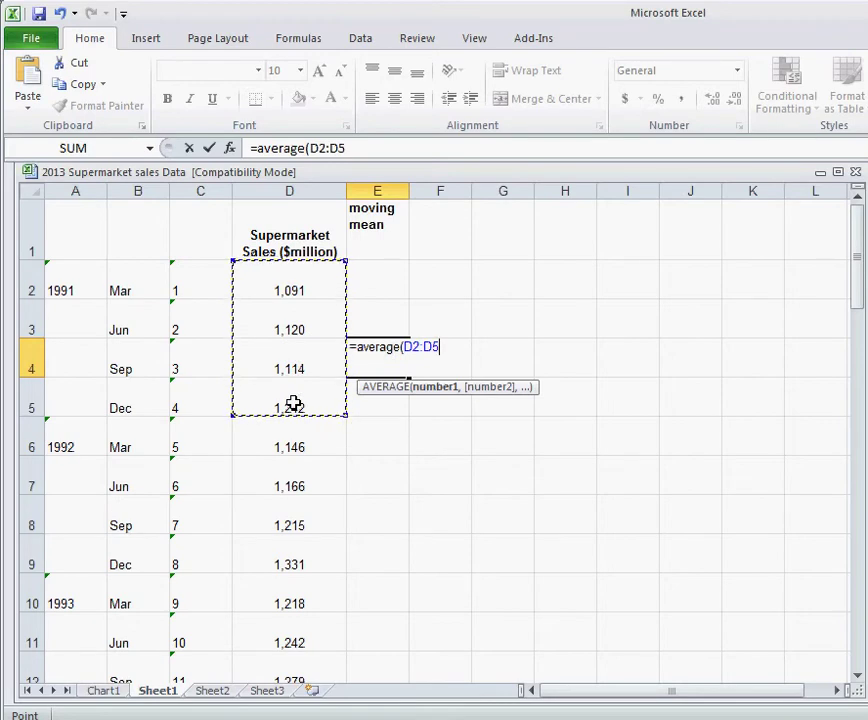
text())
key(Return)
Inspect E4's formula to confirm it averages D2:D5, leaving it unchanged
click(400, 357)
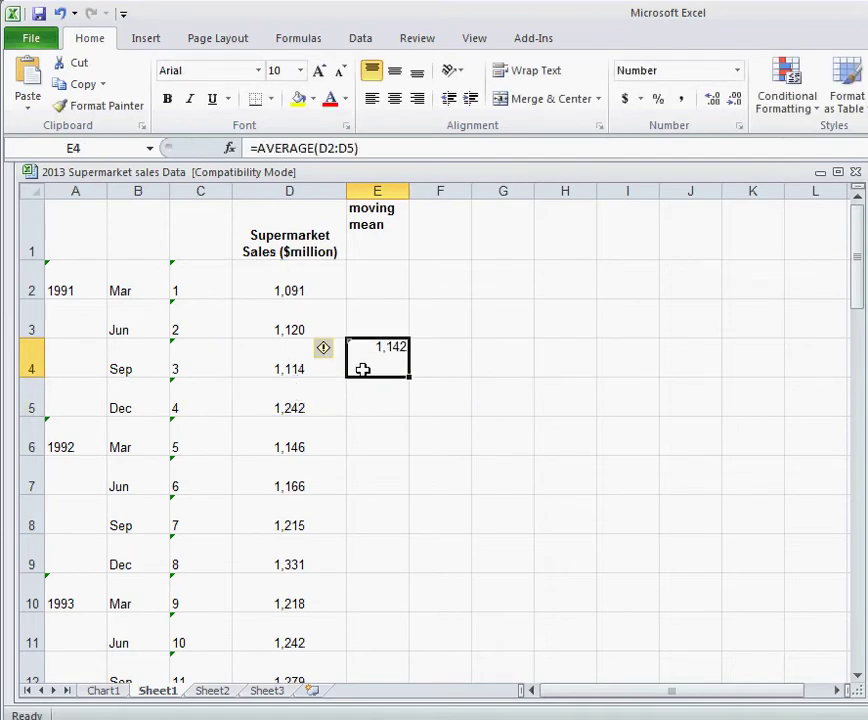
double_click(387, 360)
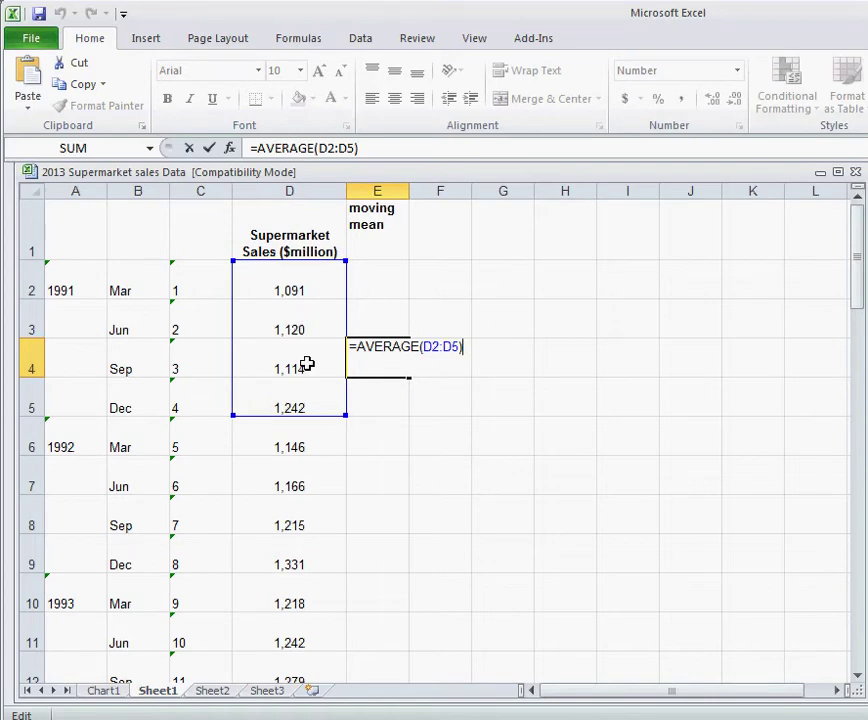
click(211, 365)
click(365, 354)
double_click(368, 357)
click(289, 443)
click(362, 360)
double_click(365, 362)
key(Escape)
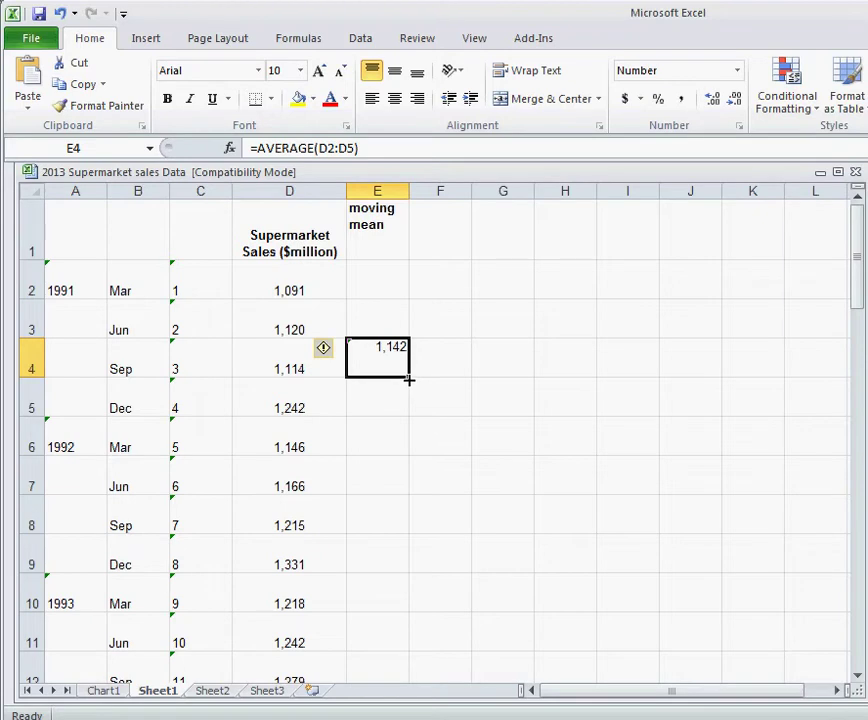
Fill the moving mean down to E50, checking E5 averages D3:D6 and E6 averages D4:D7
drag(409, 380, 409, 603)
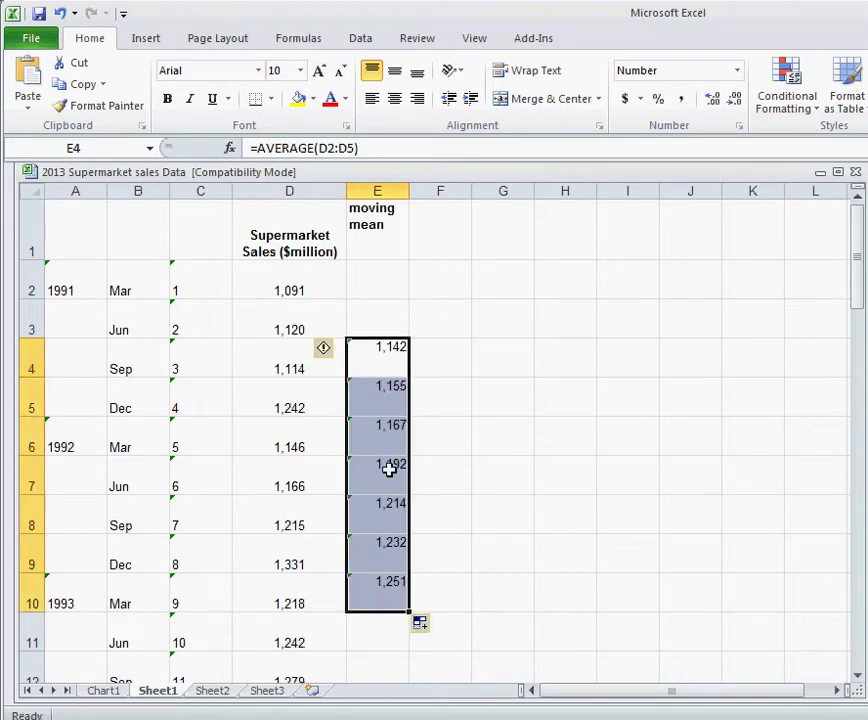
click(399, 389)
double_click(390, 390)
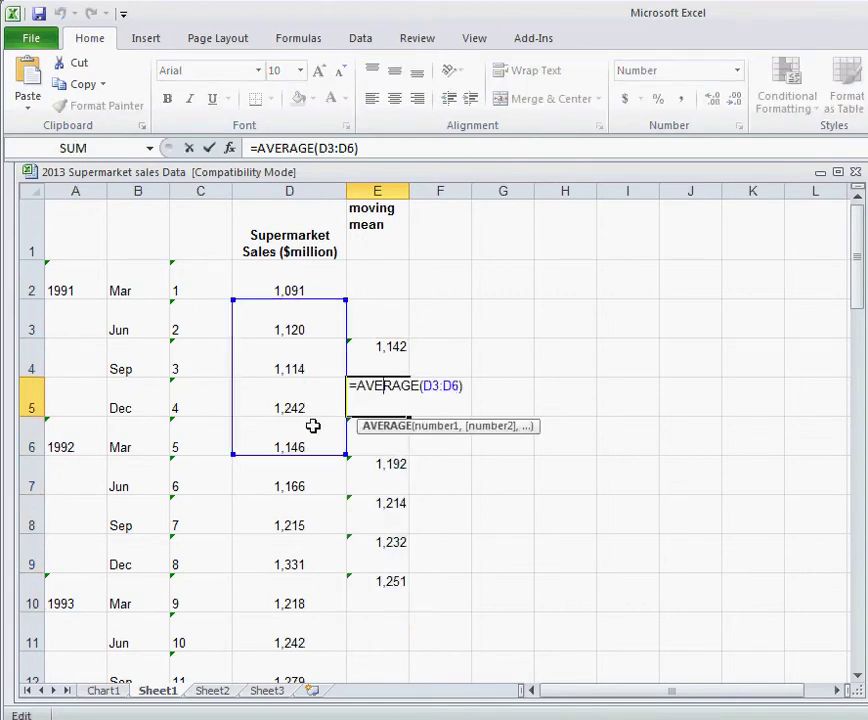
key(Escape)
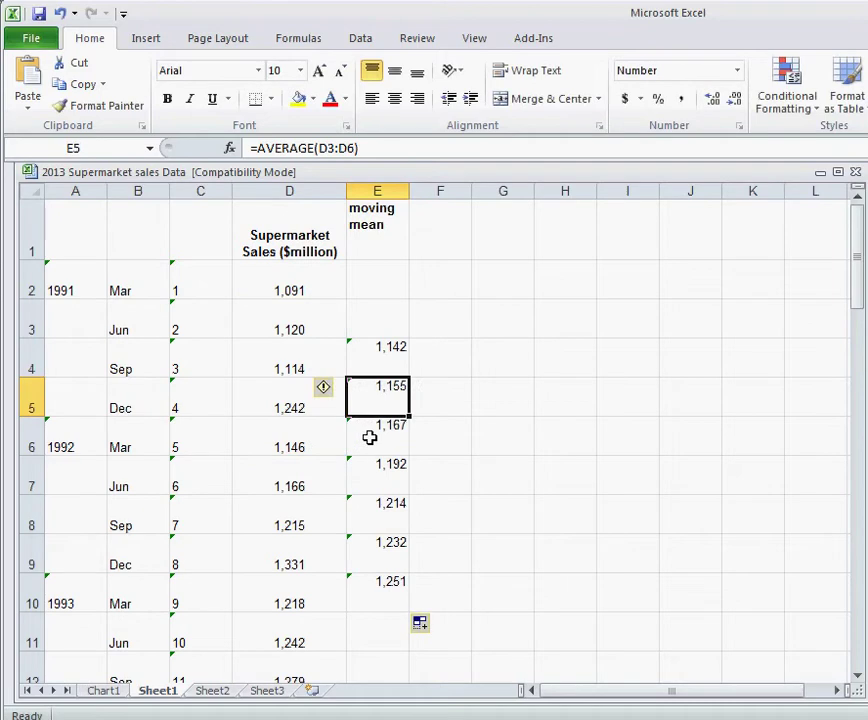
double_click(369, 439)
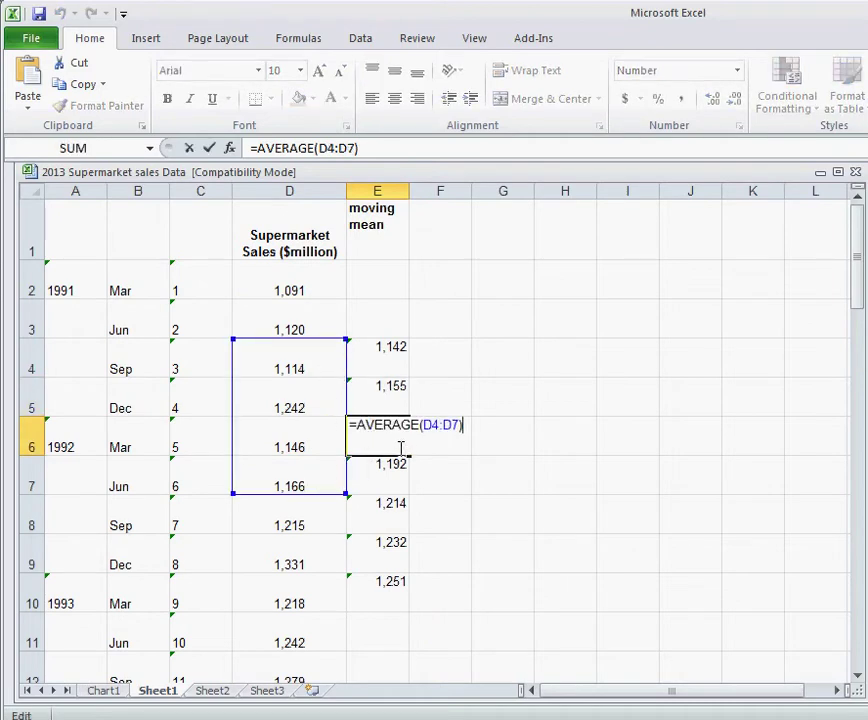
key(Escape)
scroll(415, 480, down, 3)
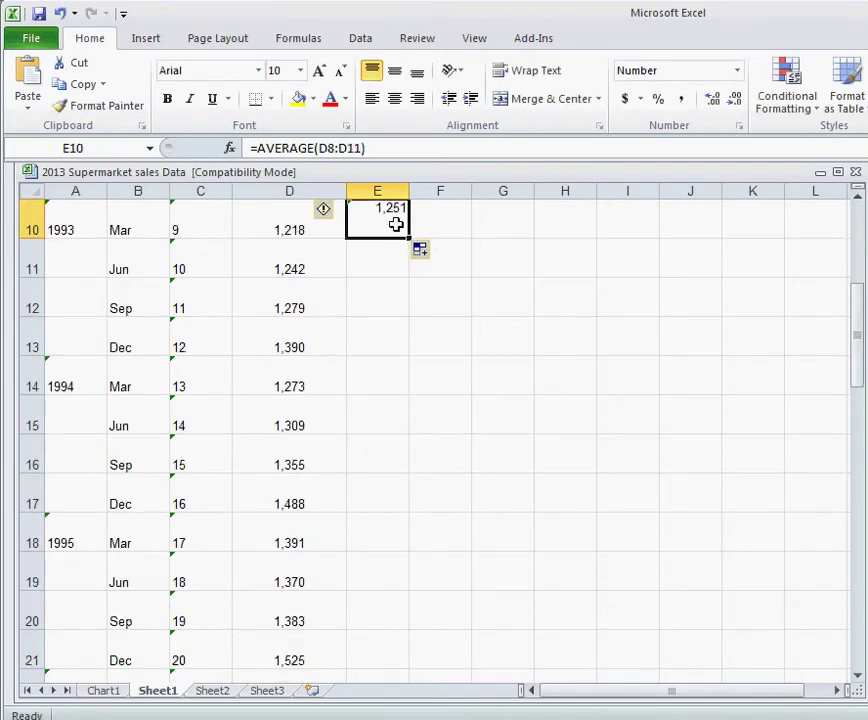
drag(409, 239, 401, 504)
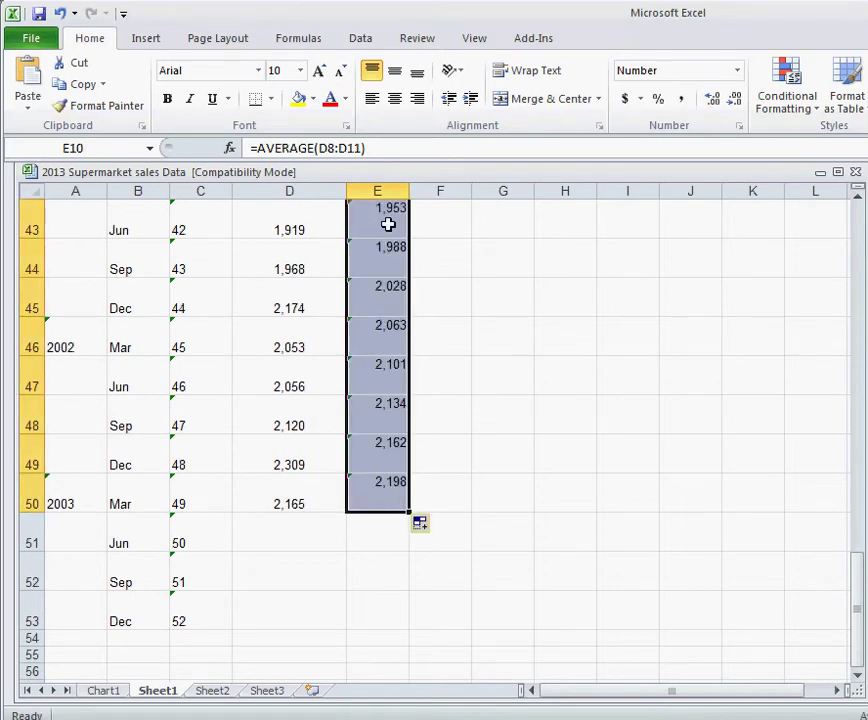
Check E50 (D48:D51) and E49 (D47:D50), then delete the incomplete average in E50
scroll(474, 474, up, 12)
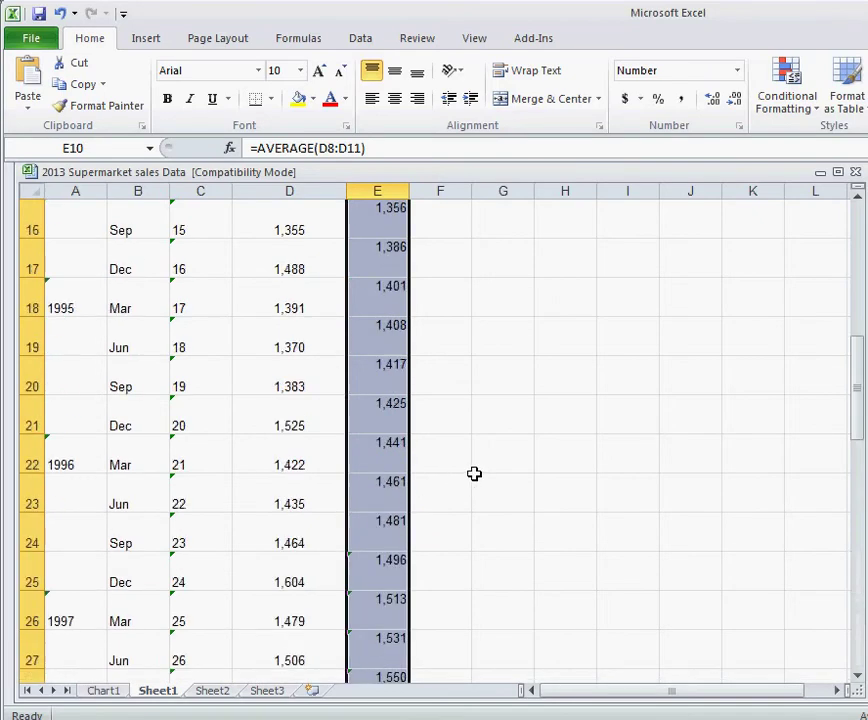
scroll(474, 474, down, 15)
scroll(474, 474, up, 3)
click(388, 492)
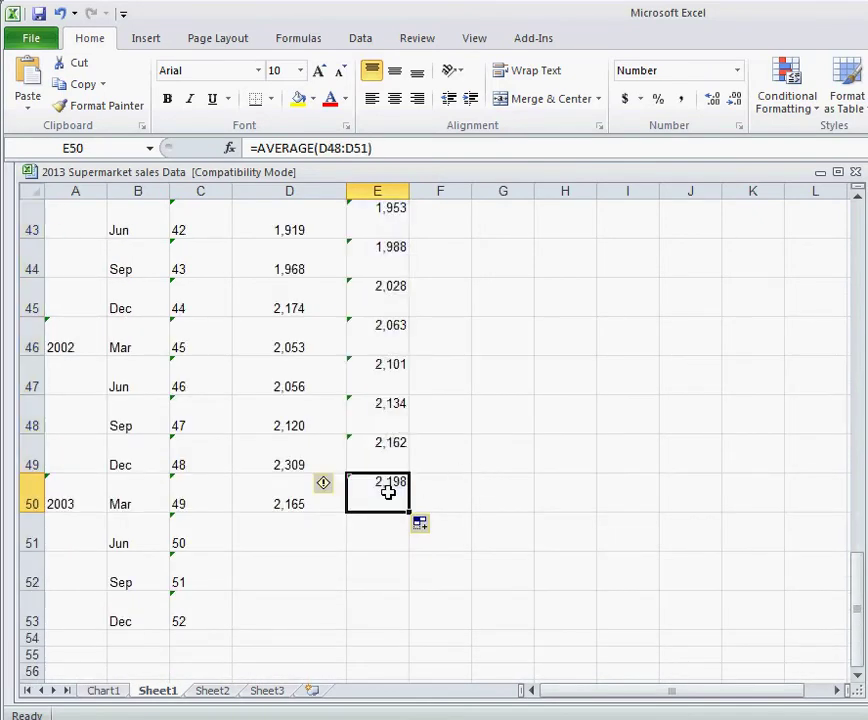
double_click(388, 492)
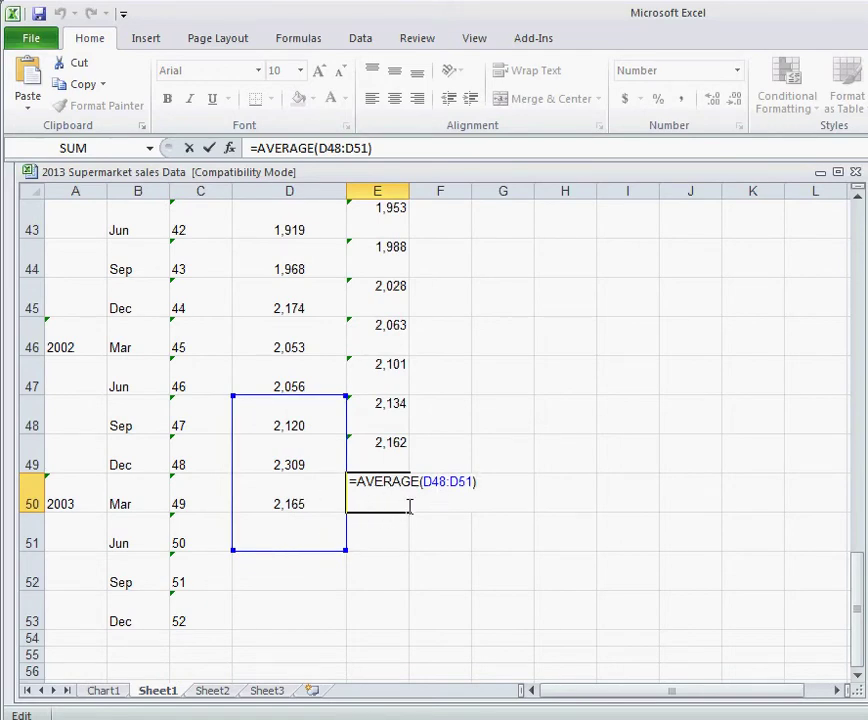
key(ctrl+Return)
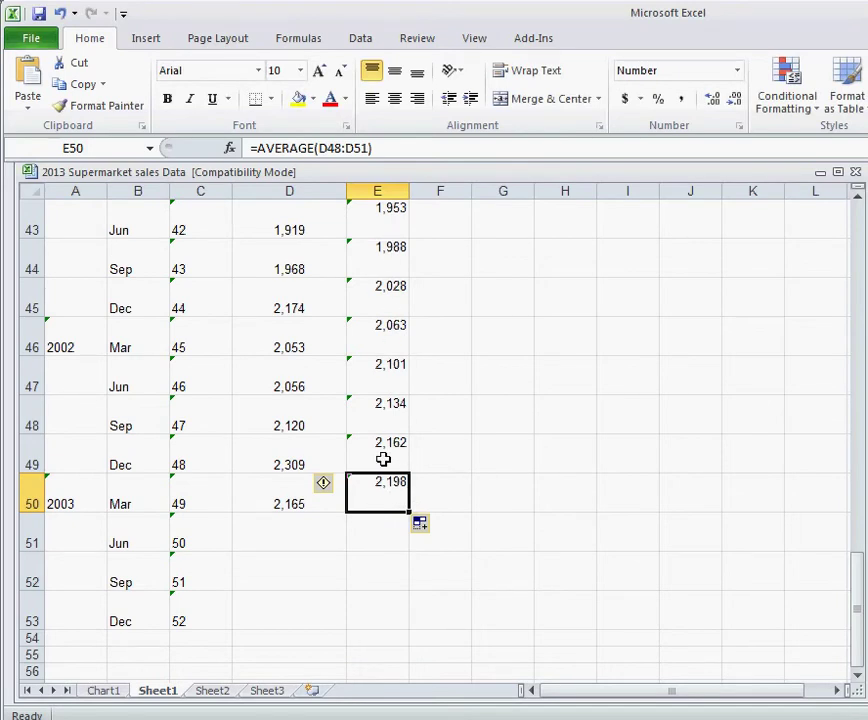
double_click(383, 458)
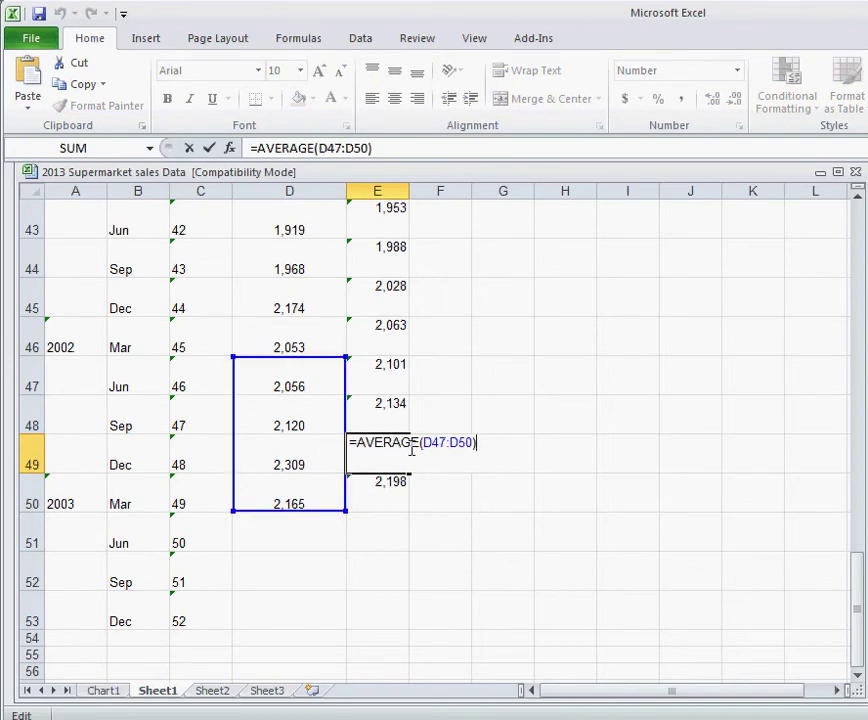
key(Return)
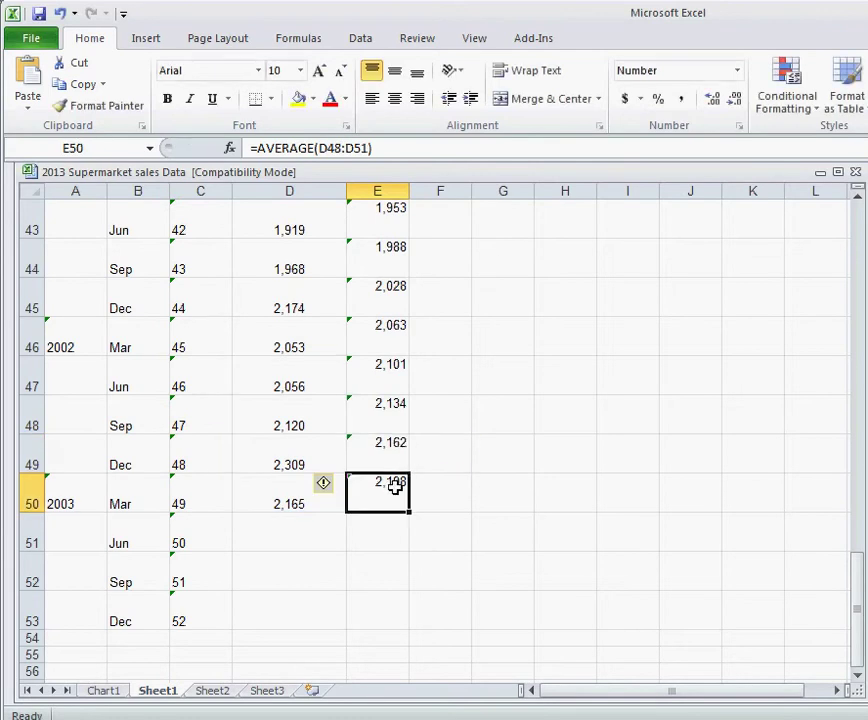
key(Delete)
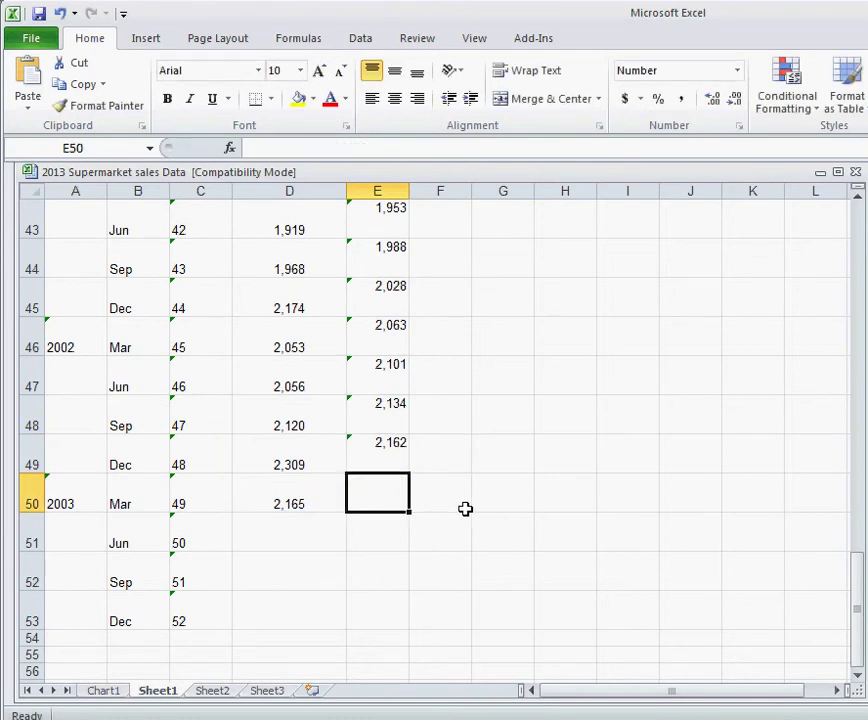
click(422, 505)
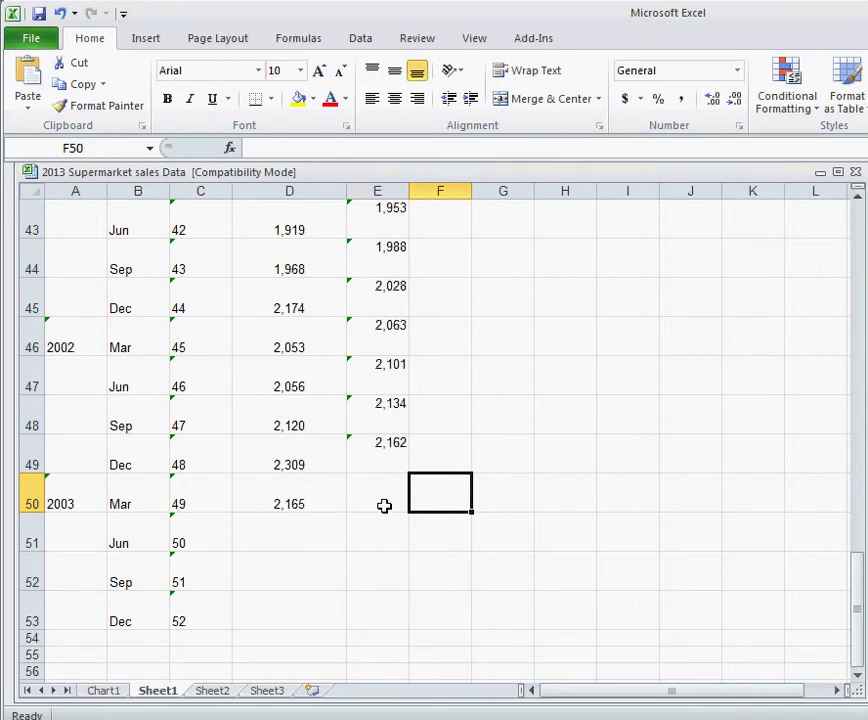
Highlight the first four sales figures D2:D5, then head column F with 'center moving mean' in F1
scroll(389, 500, up, 14)
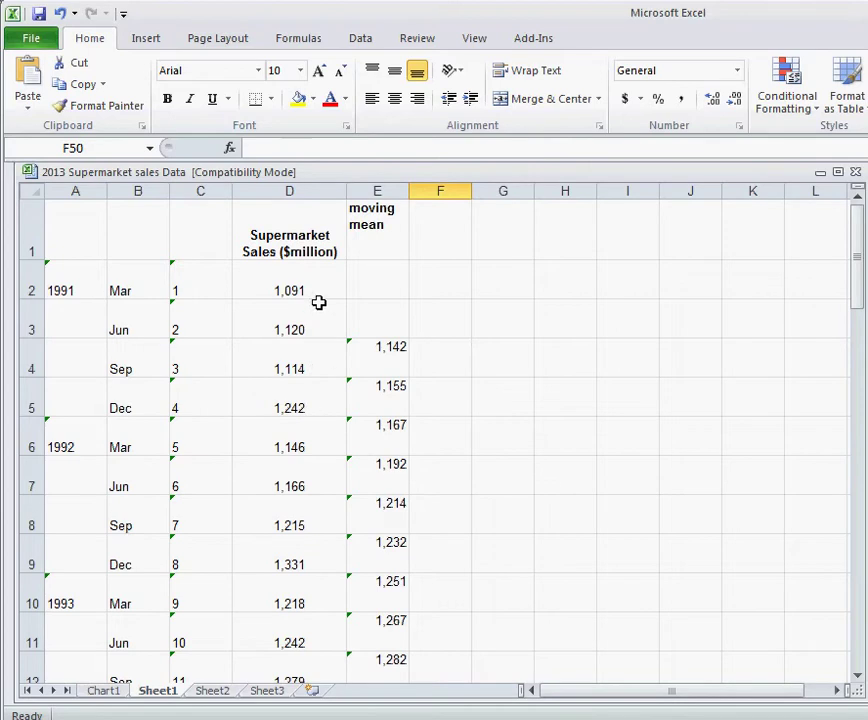
drag(296, 280, 305, 405)
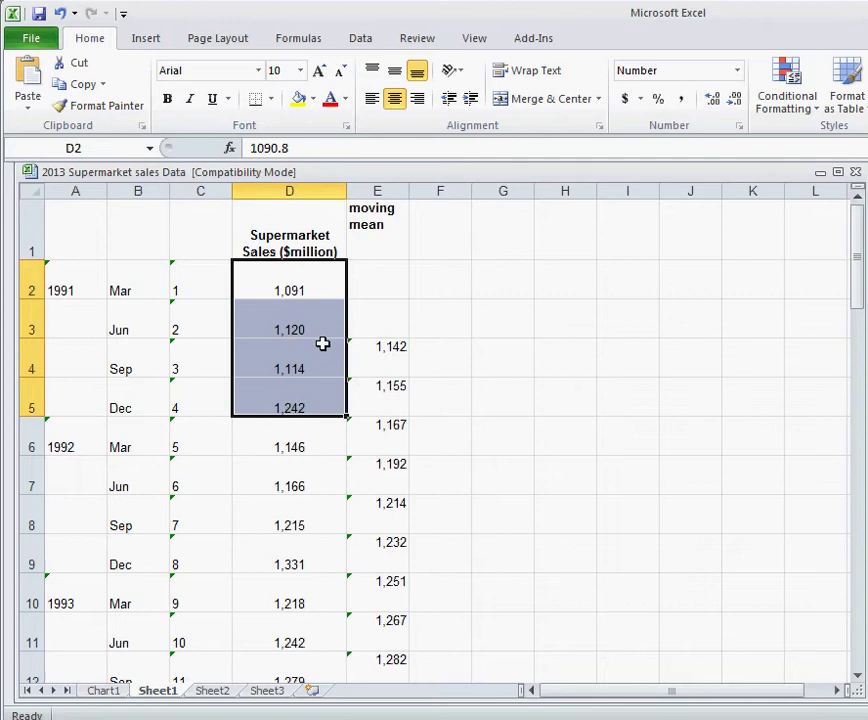
click(454, 236)
text(center )
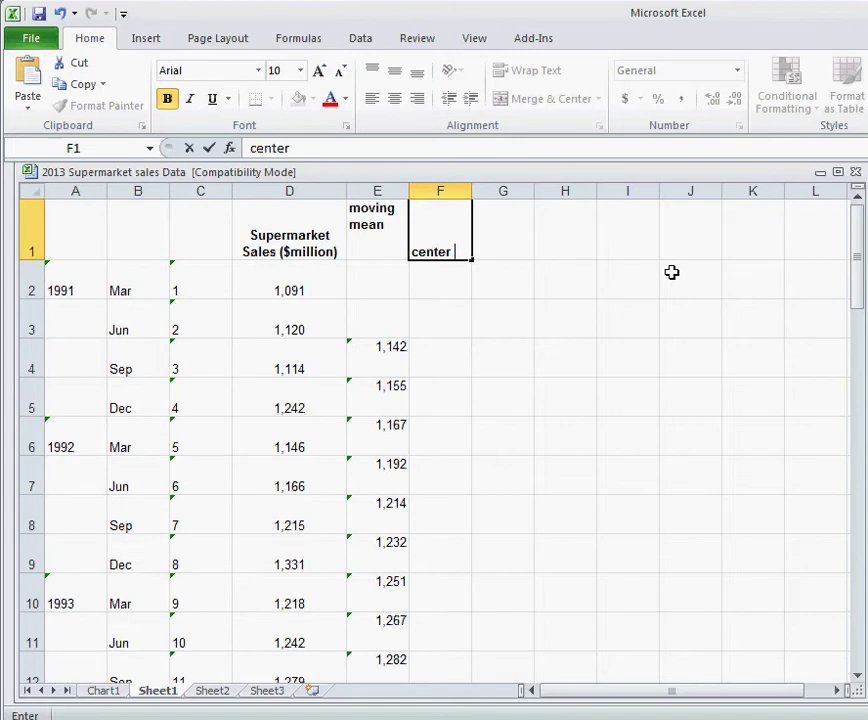
text(mean)
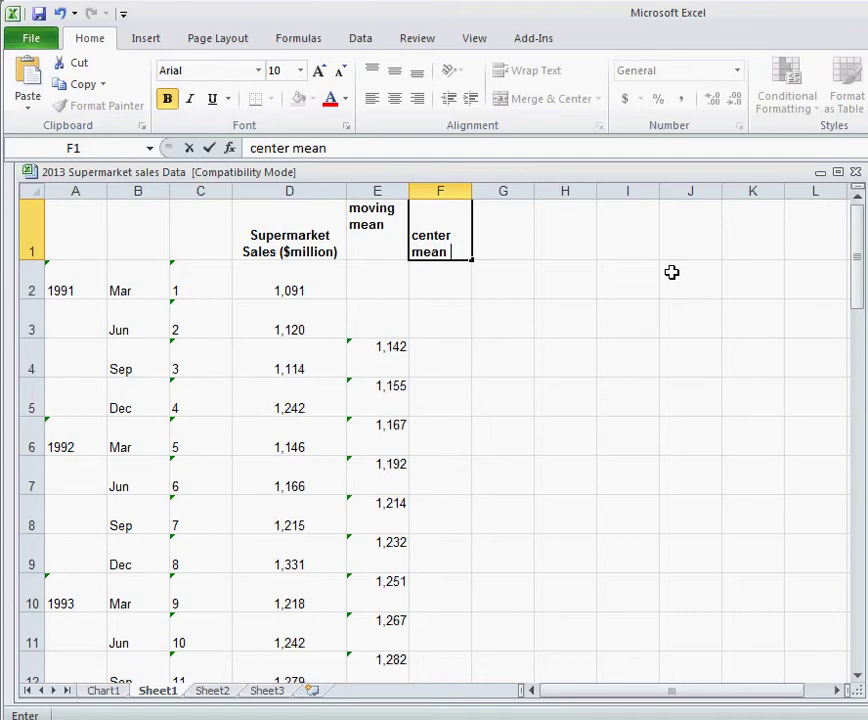
key(BackSpace)
key(BackSpace)
key(BackSpace)
key(BackSpace)
text(moving mean)
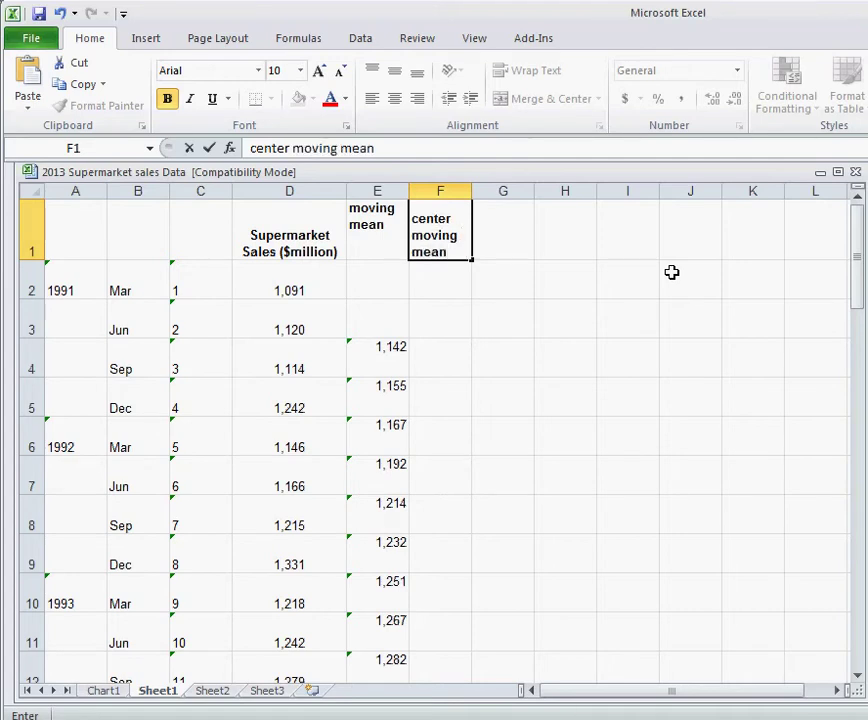
Enter =AVERAGE(E4:E5) in F4, showing 1,149, and fill it down column F to F49
click(445, 362)
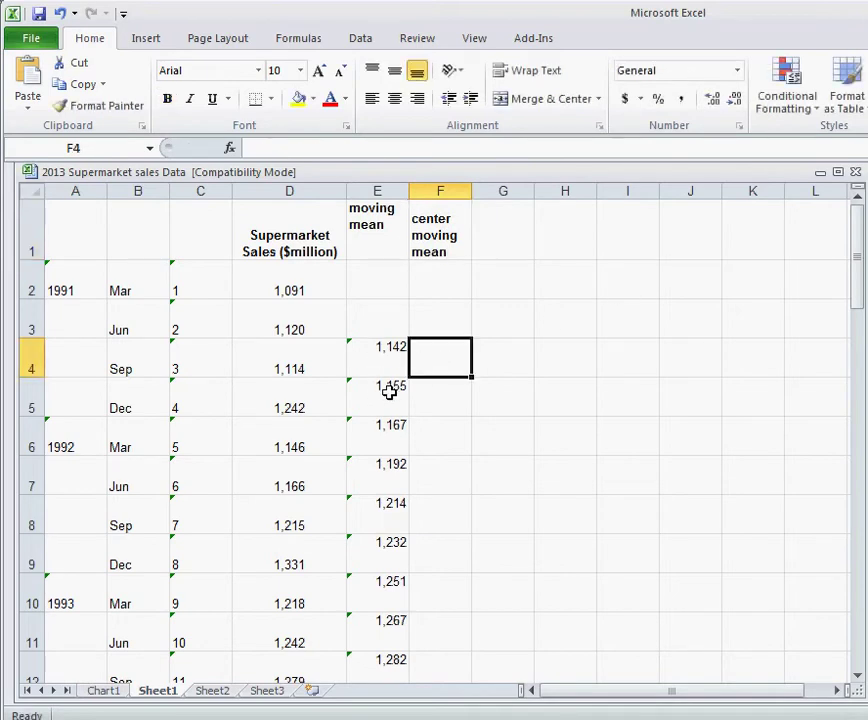
text(=average()
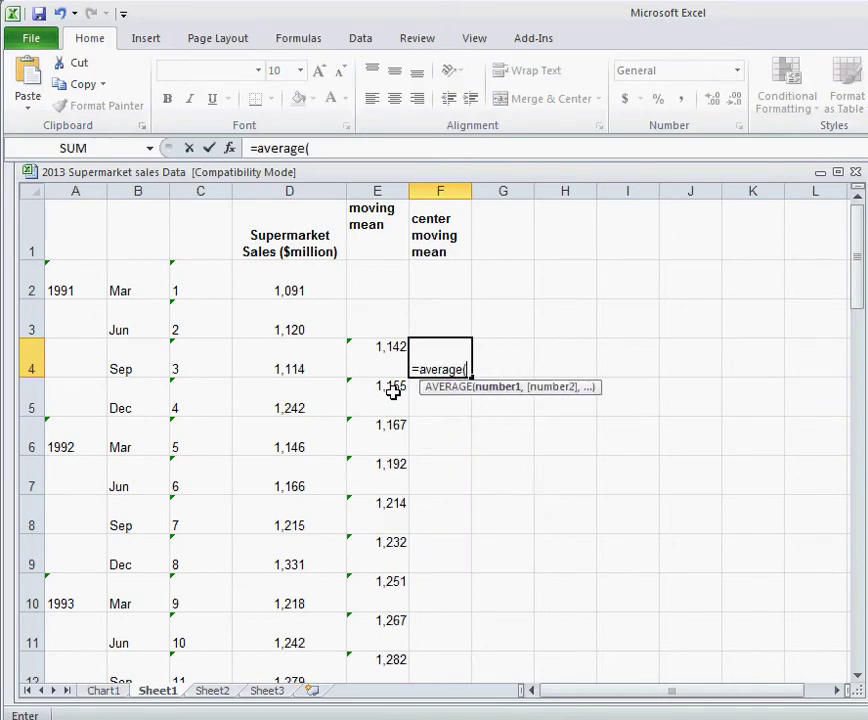
drag(388, 368, 388, 399)
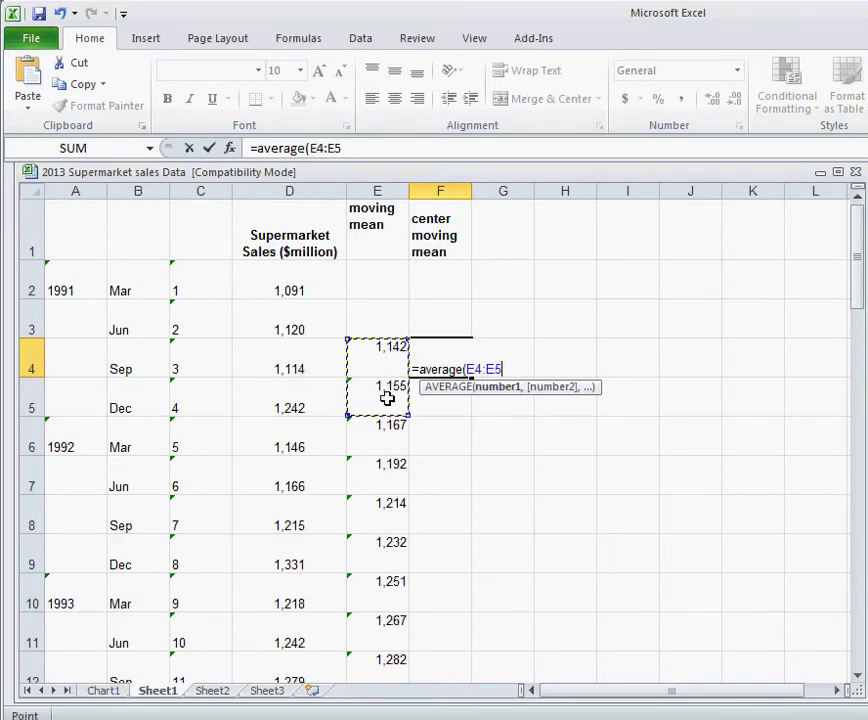
key(Return)
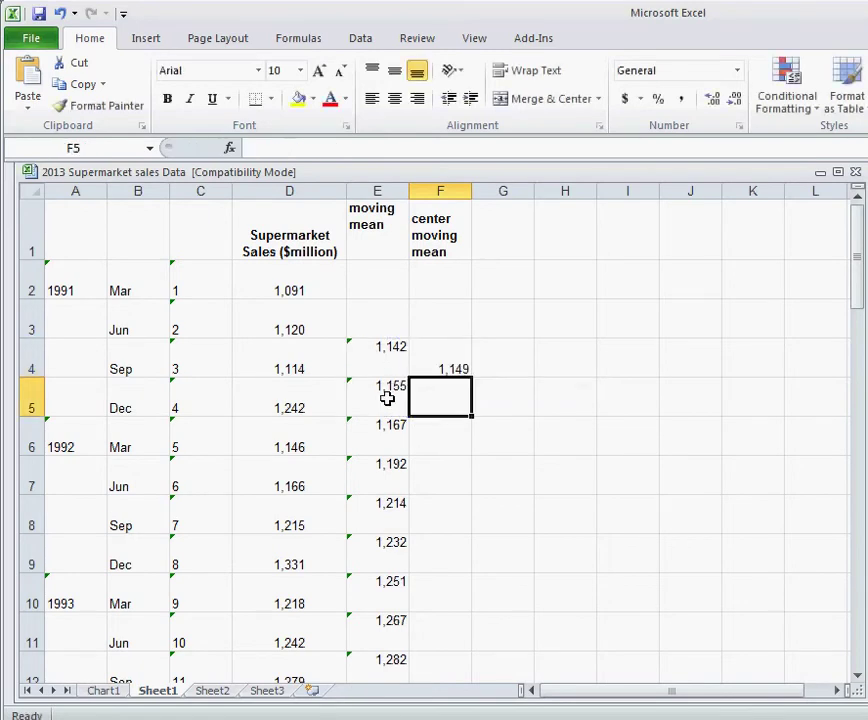
click(450, 358)
double_click(452, 358)
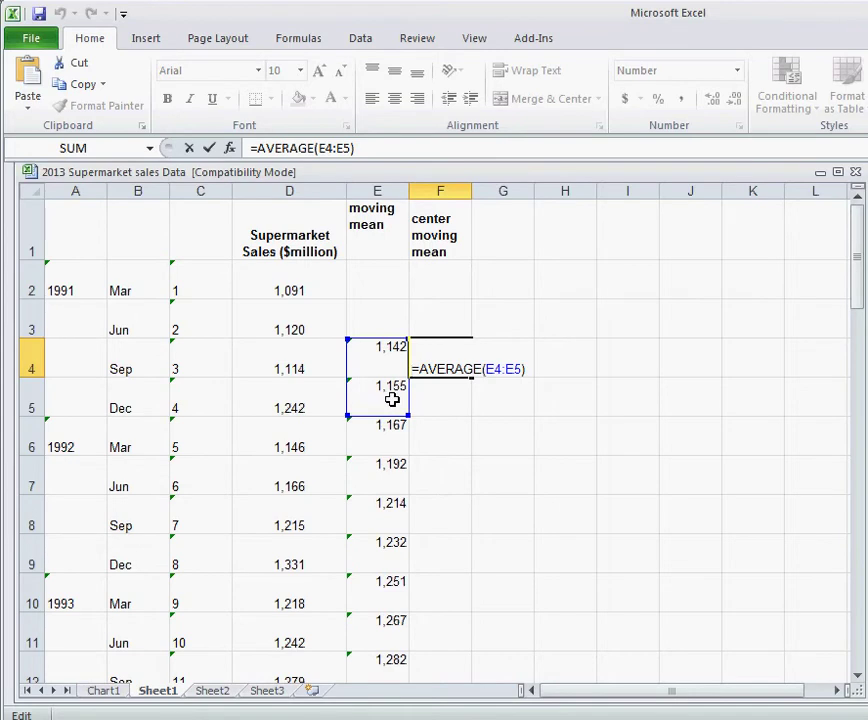
key(Escape)
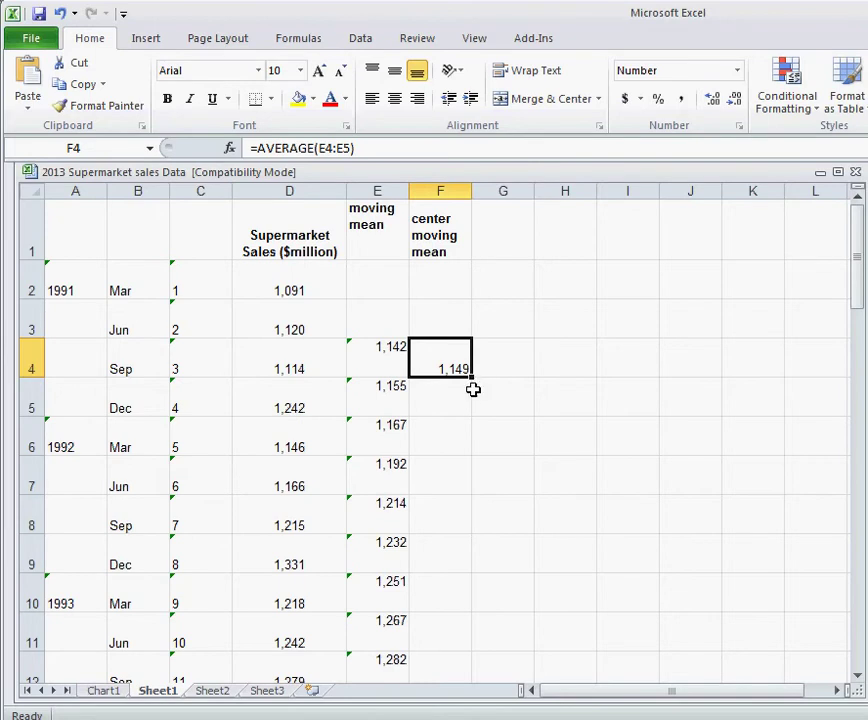
drag(471, 377, 455, 504)
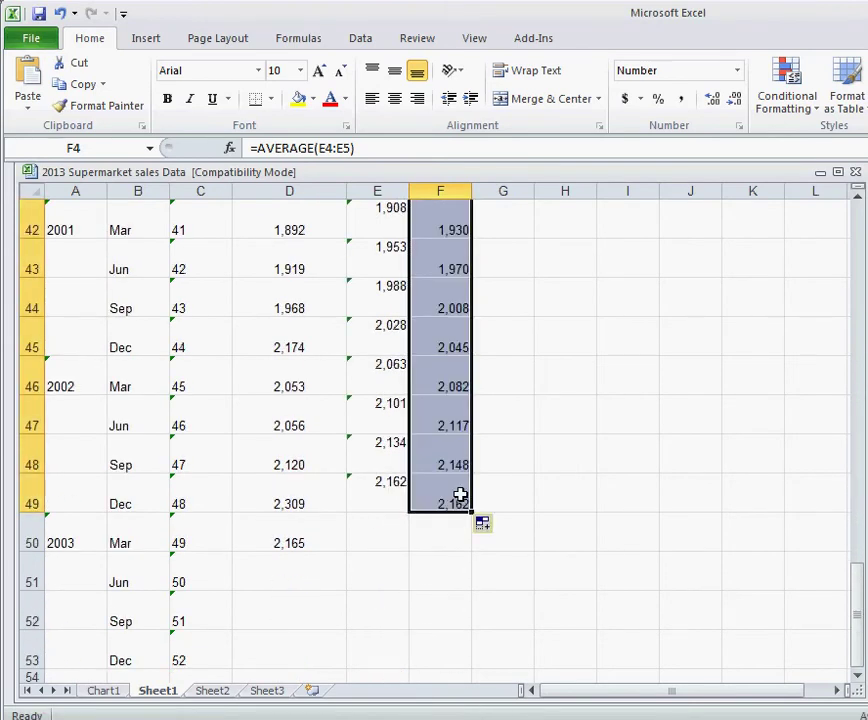
Clear the incomplete centred mean in F49 and confirm F48 holds =AVERAGE(E48:E49)
click(460, 494)
double_click(461, 494)
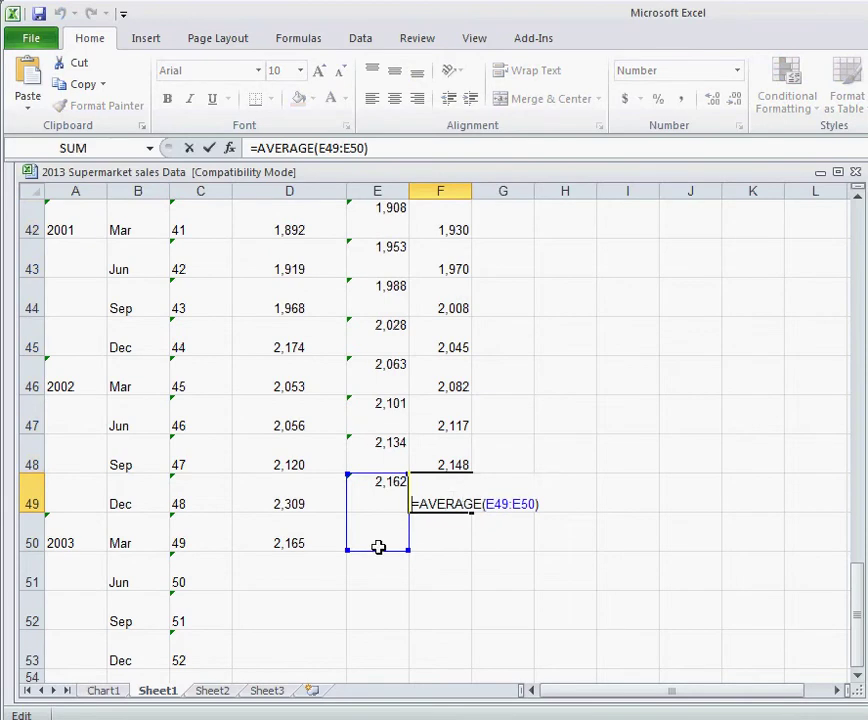
key(Escape)
key(Delete)
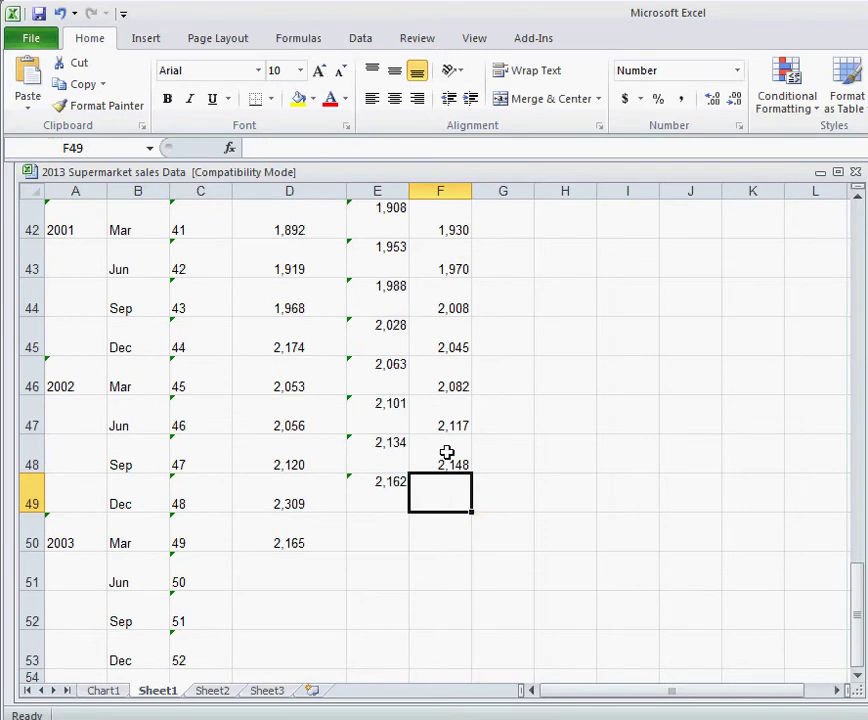
double_click(446, 451)
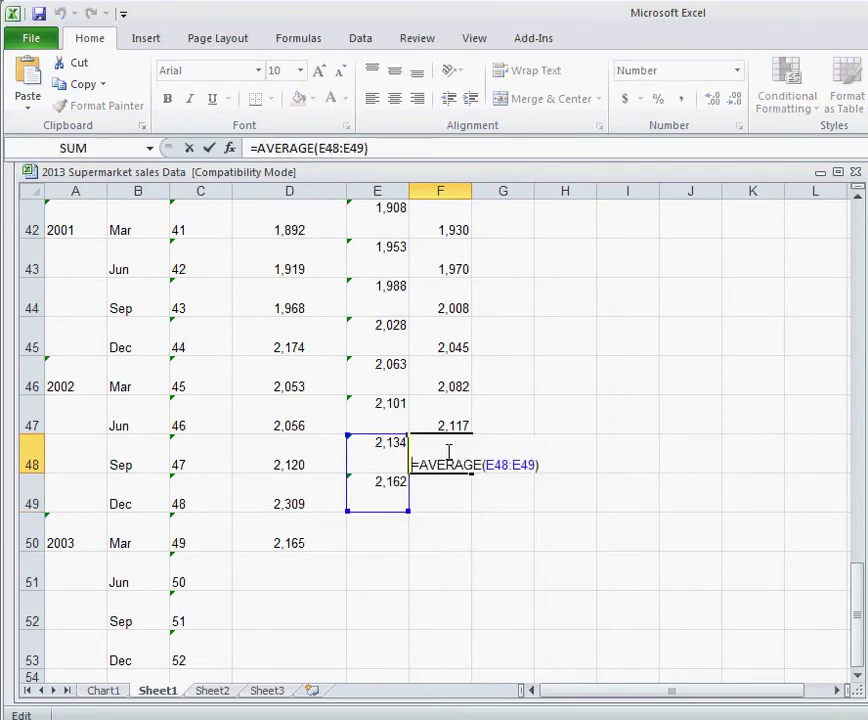
key(Escape)
scroll(462, 466, up, 14)
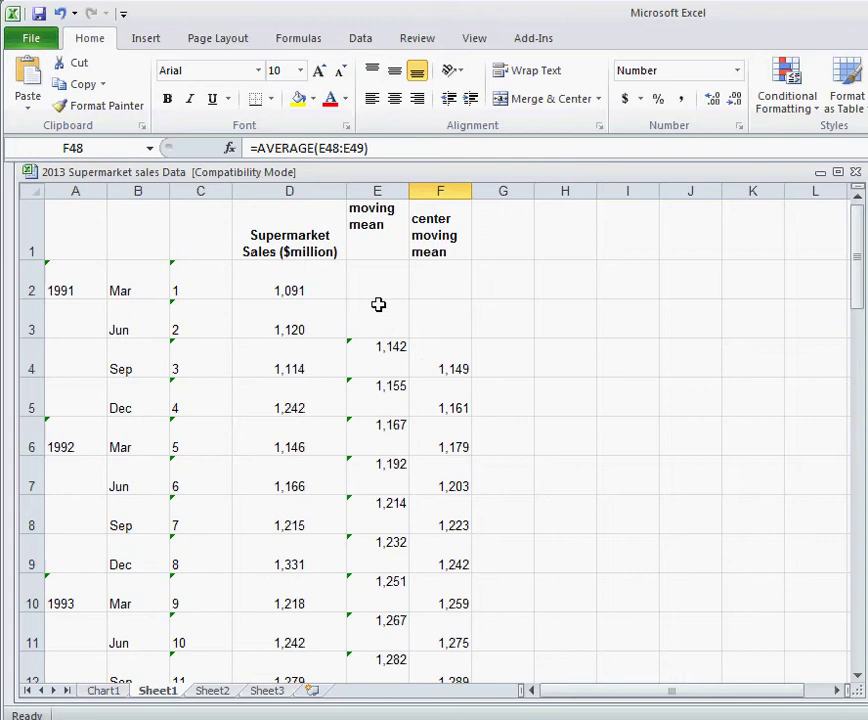
Enter the heading 'indiviual seasonal effect' in G1
click(500, 223)
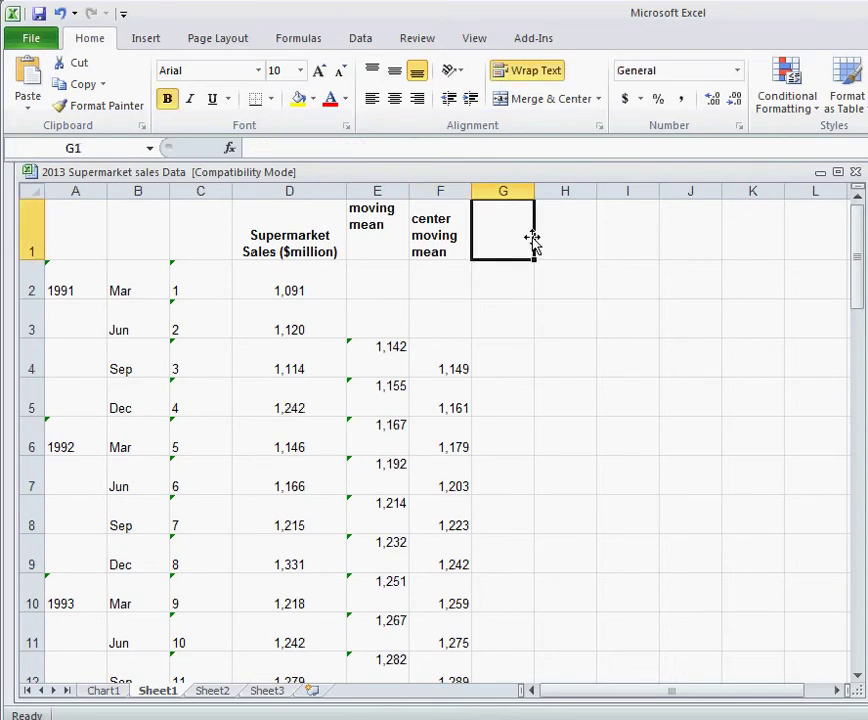
text(indiv)
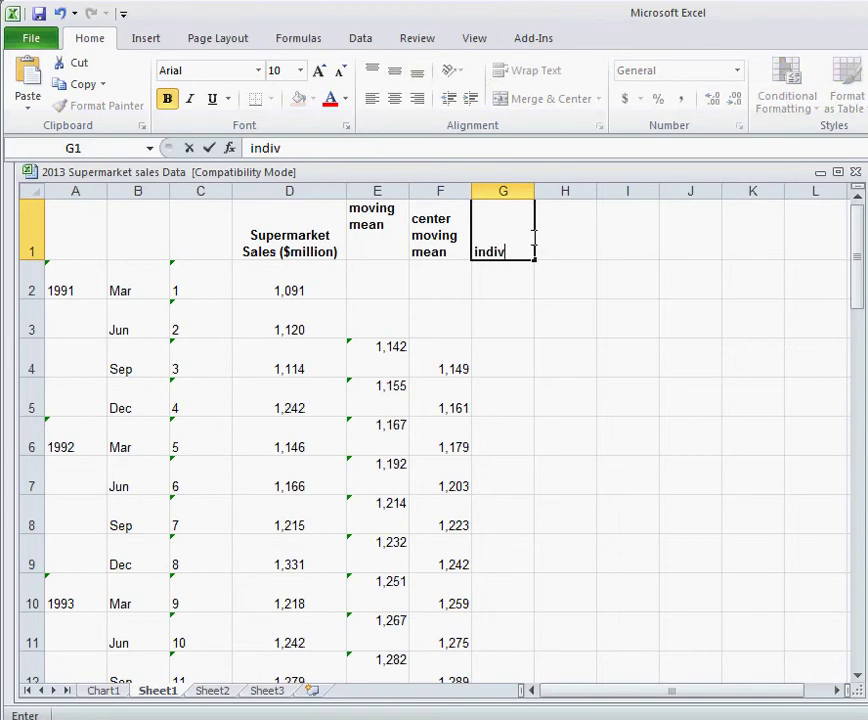
text(iual seasonal effect)
key(Return)
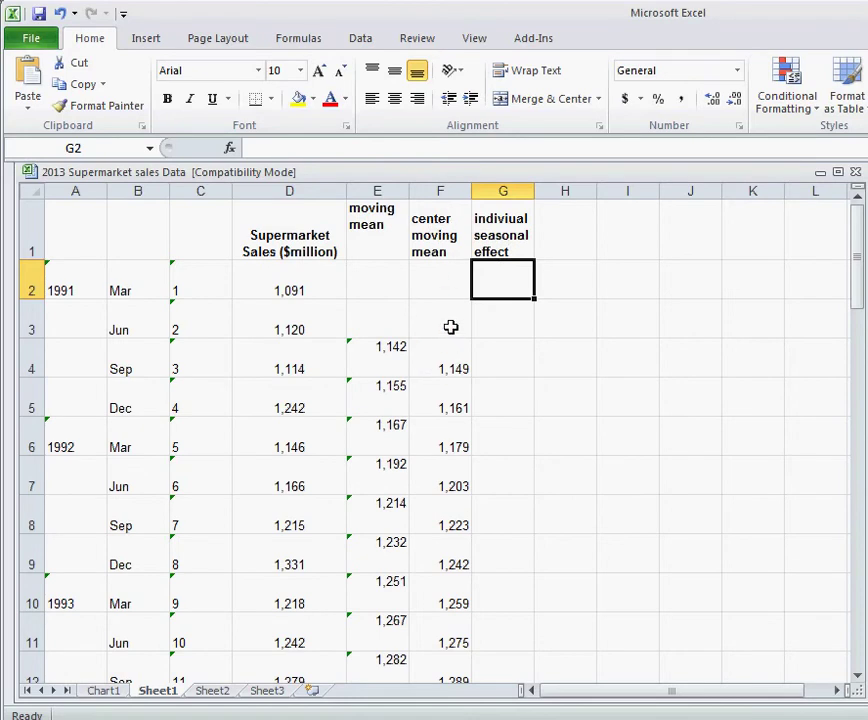
Enter =D4-F4 in G4, giving the first individual seasonal effect of -34
click(445, 315)
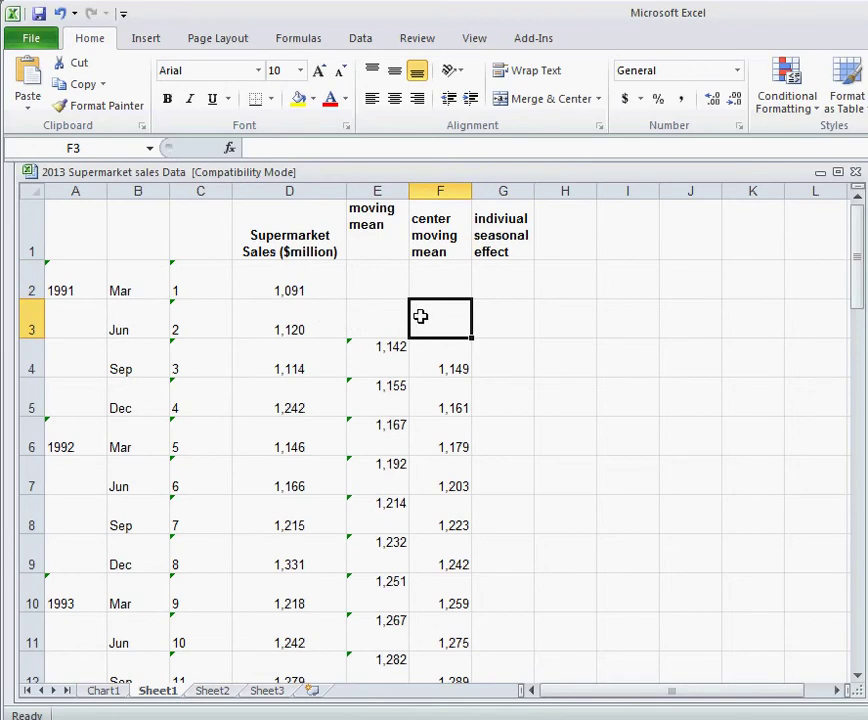
click(518, 357)
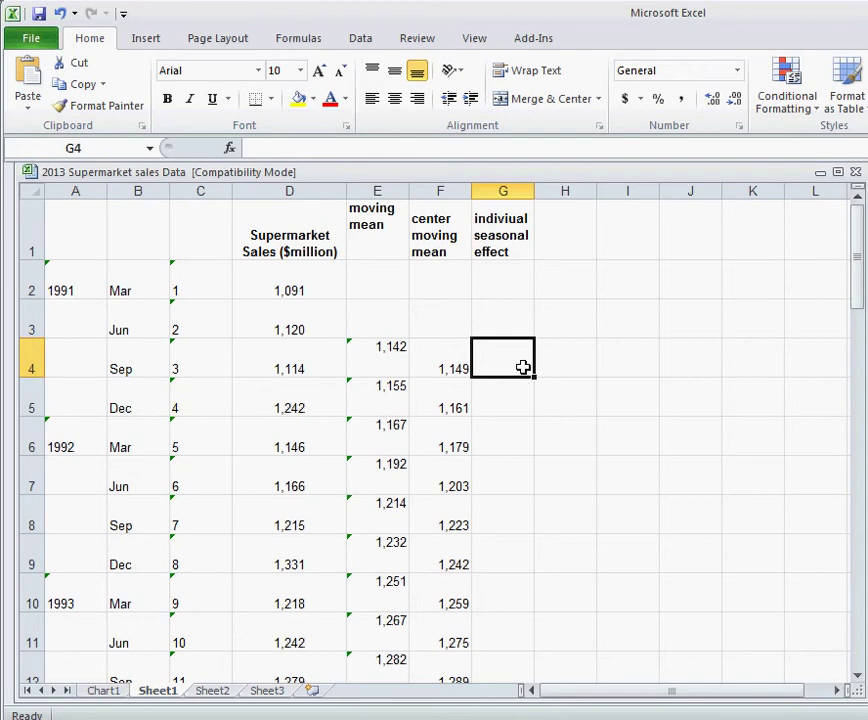
text(=)
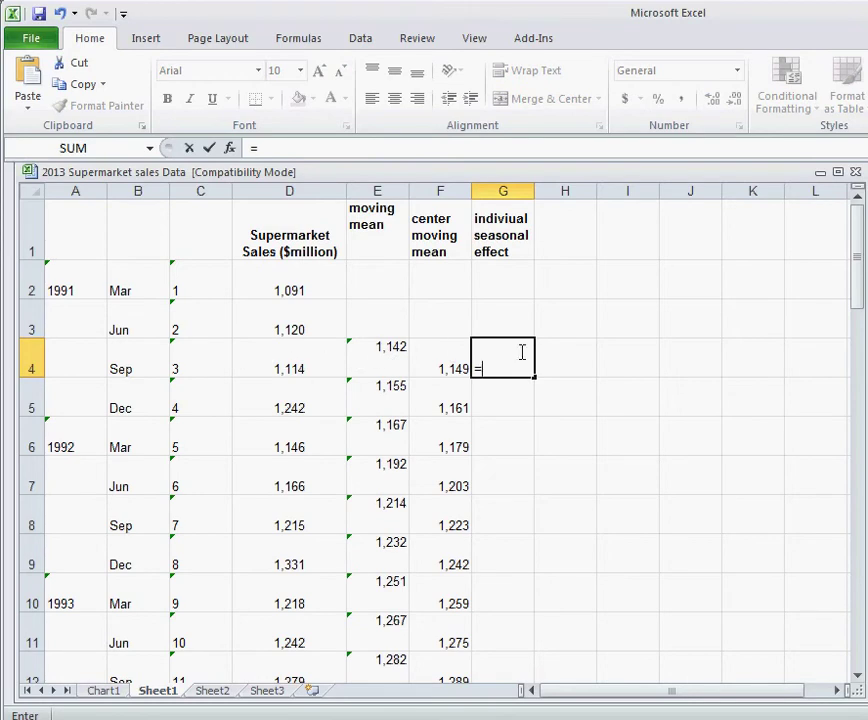
click(316, 363)
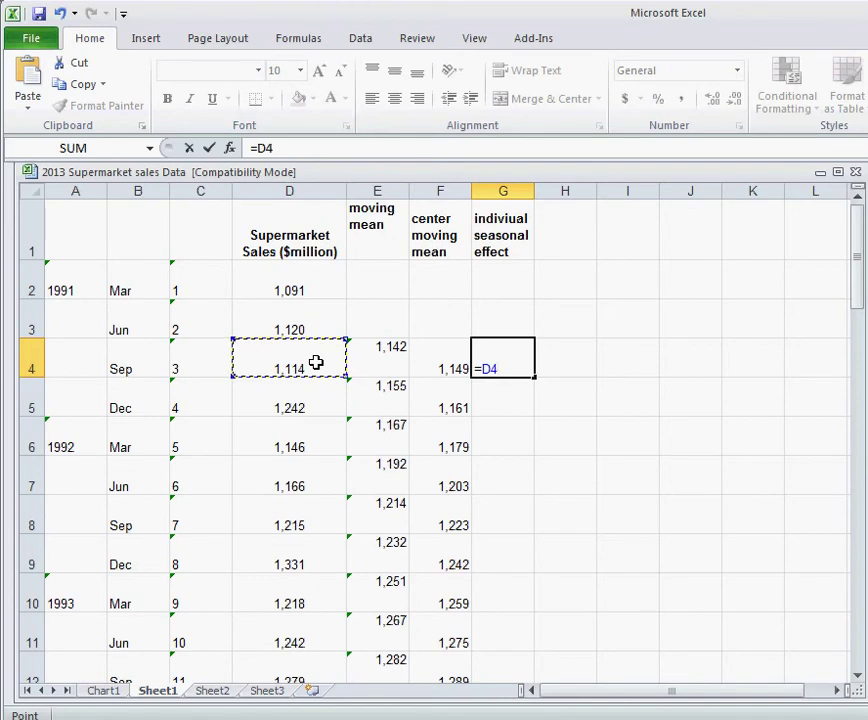
text(-)
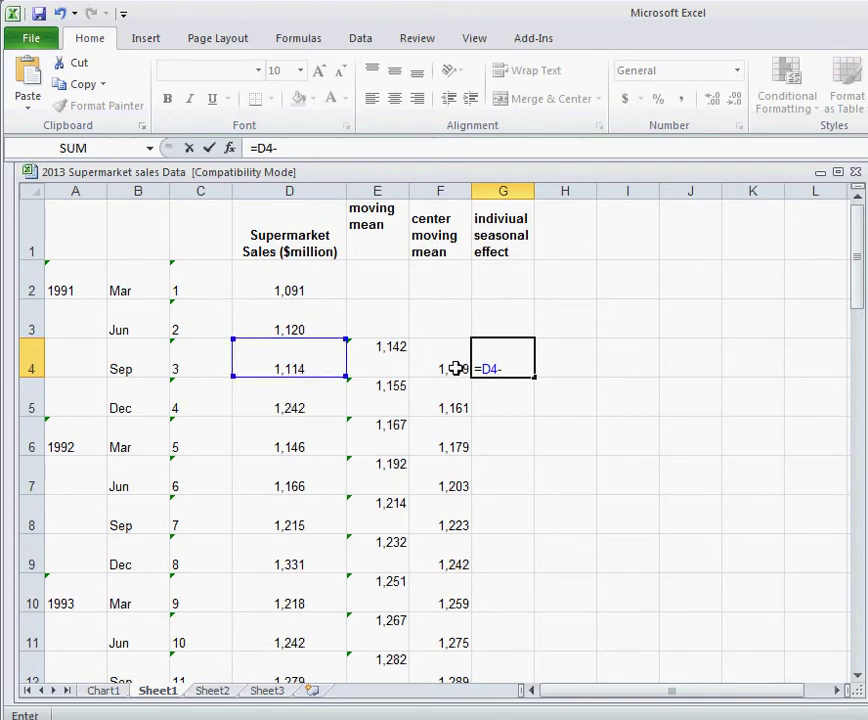
click(456, 369)
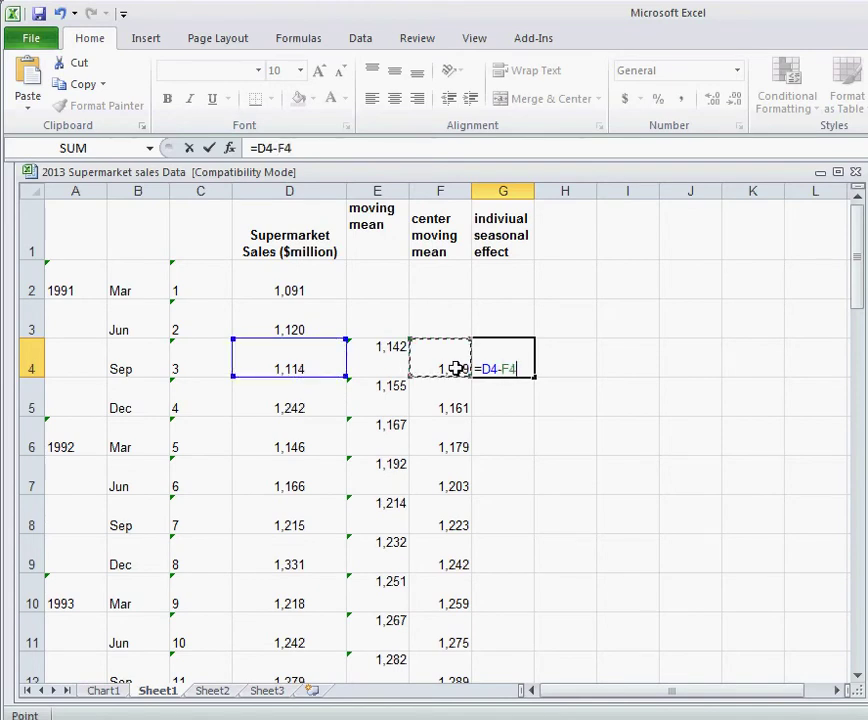
key(Return)
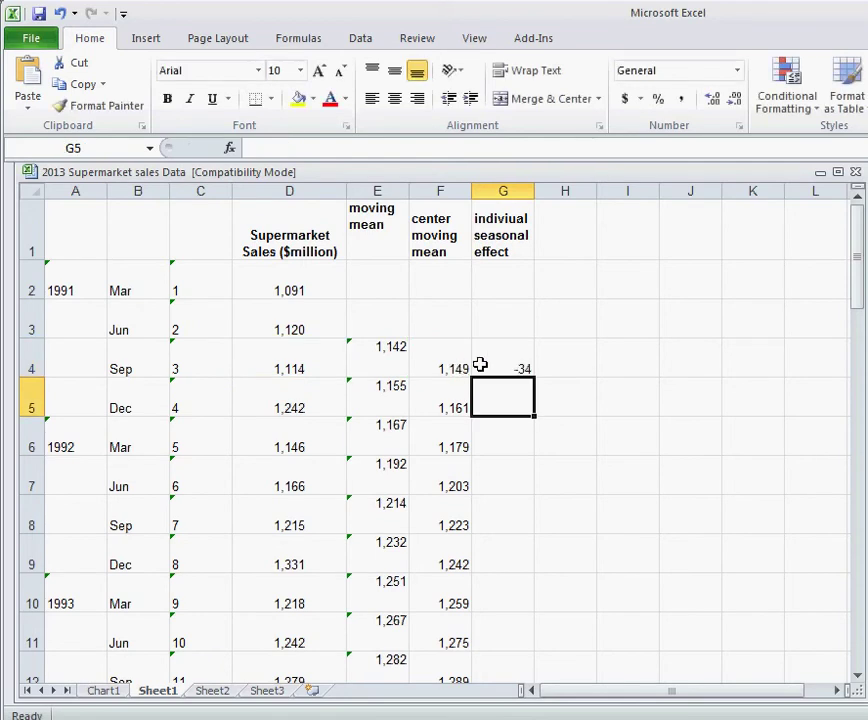
double_click(485, 362)
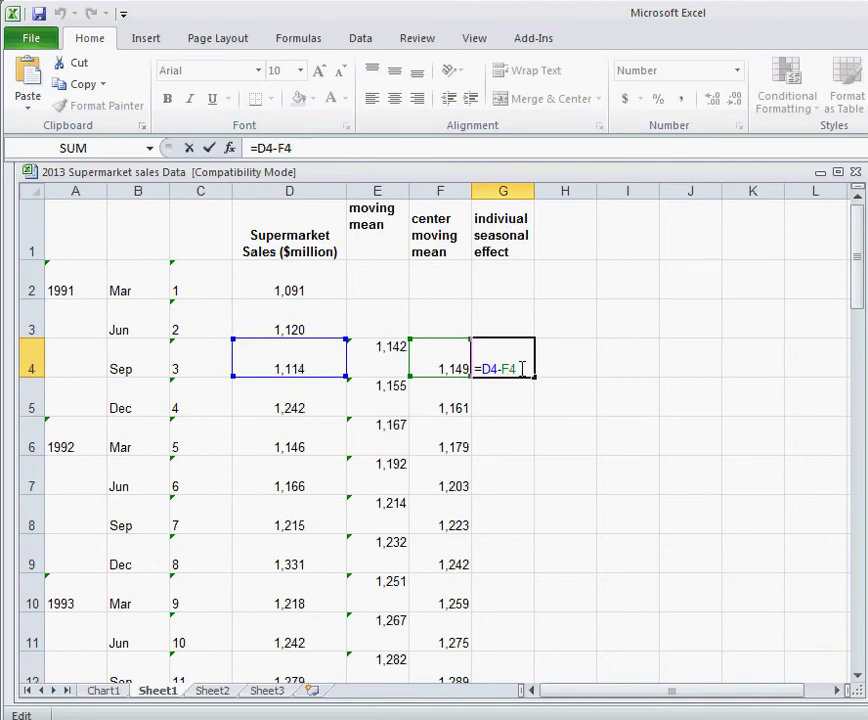
key(Escape)
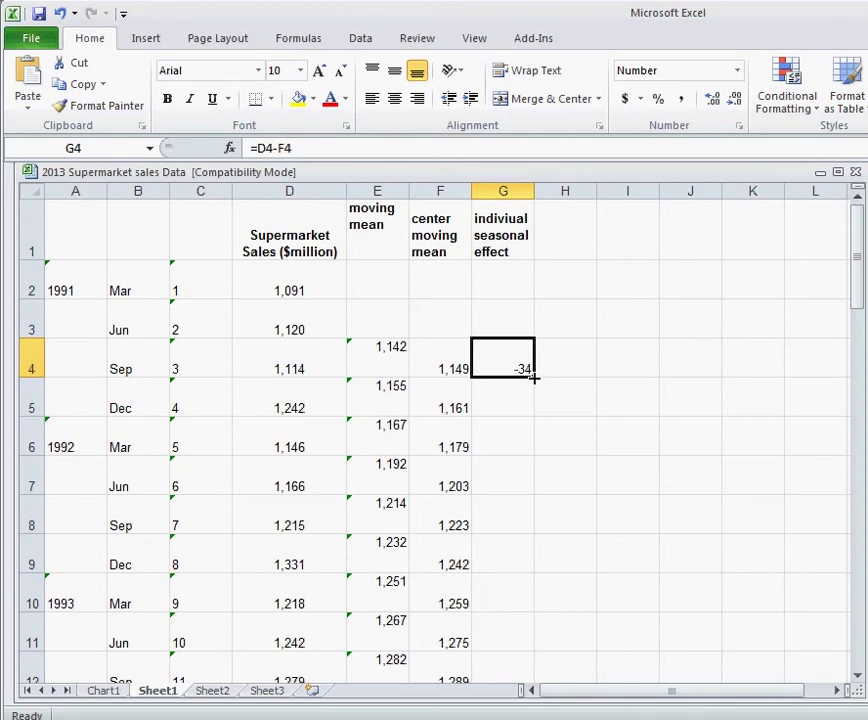
Copy the G4 formula down to G48 and verify G48 reads =D48-F48
drag(534, 377, 511, 521)
click(485, 542)
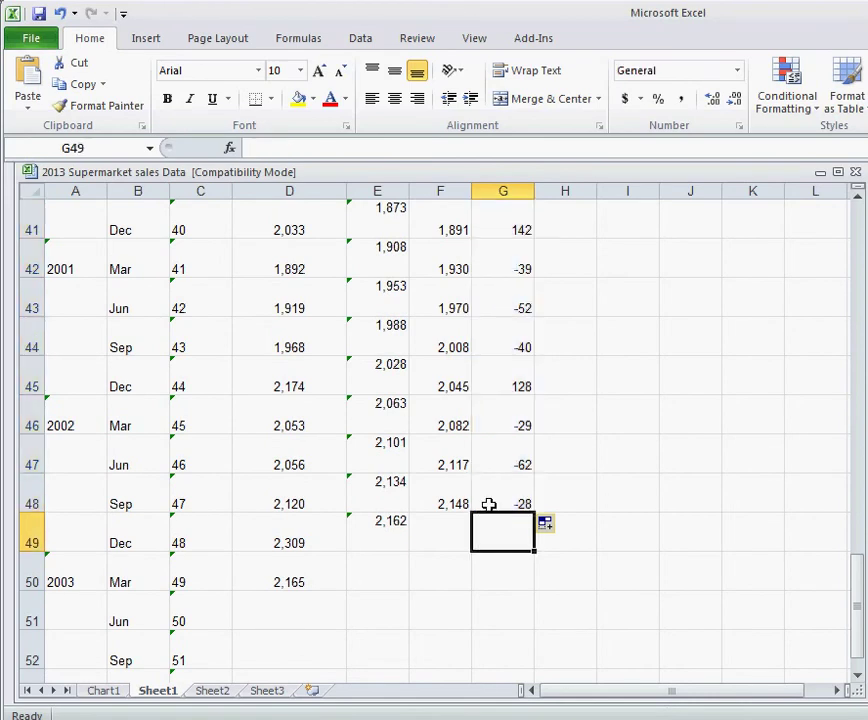
double_click(491, 504)
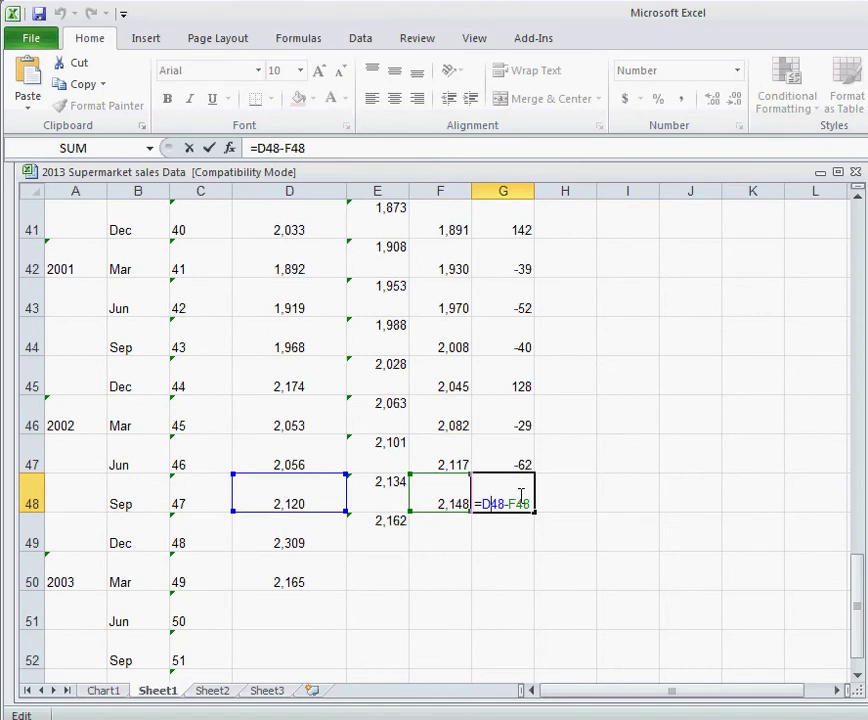
key(Escape)
scroll(618, 490, up, 13)
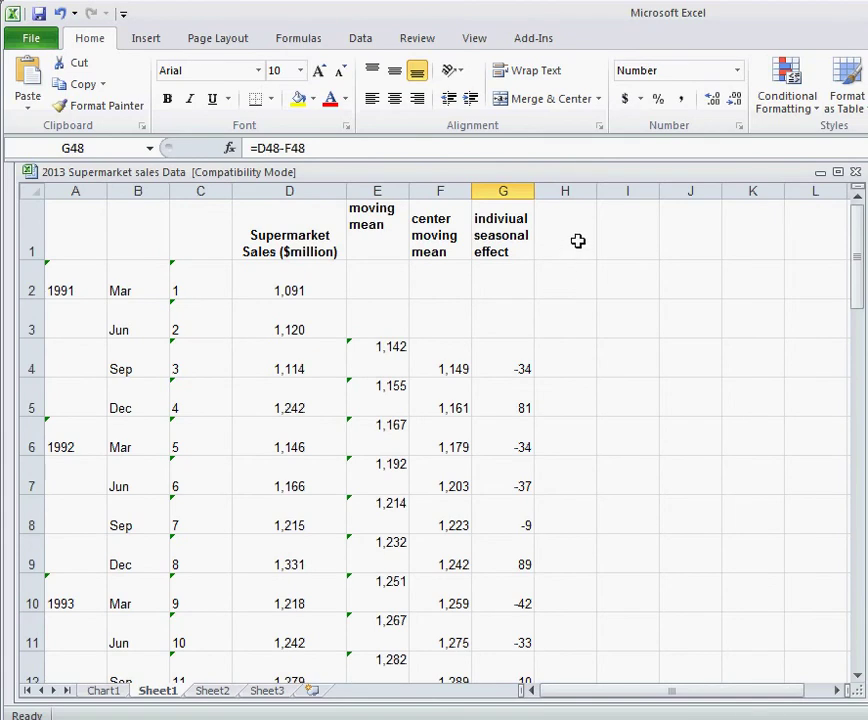
Enter the heading 'average seasonal effect' in H1
click(583, 241)
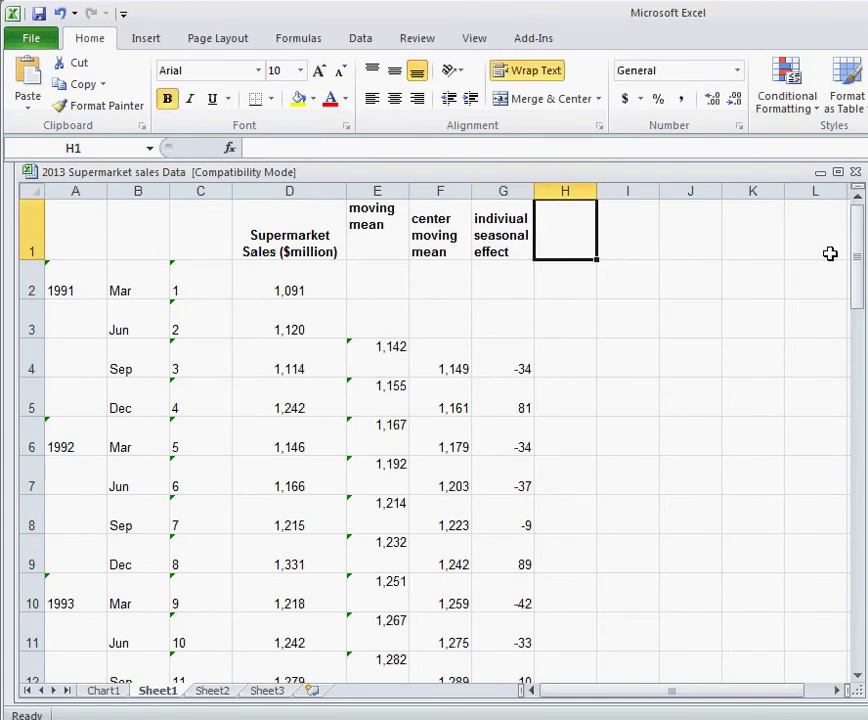
text(aver)
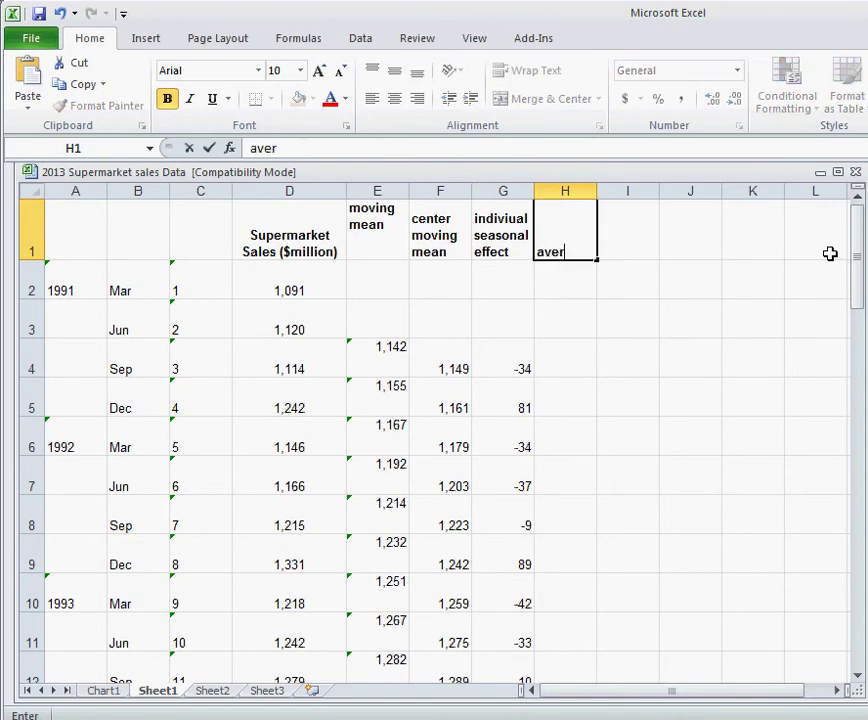
text(age season)
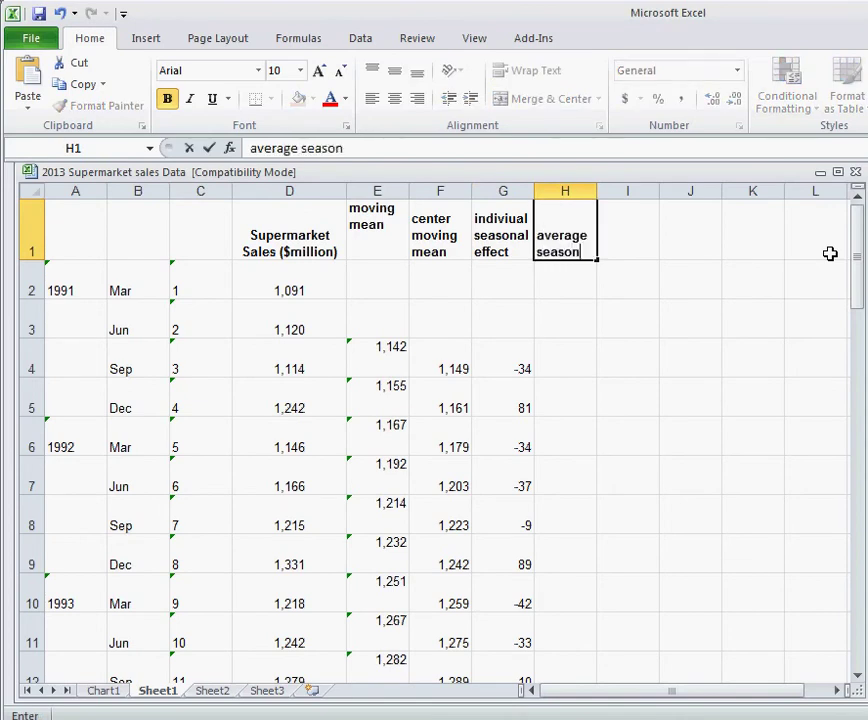
text(al effect)
key(Return)
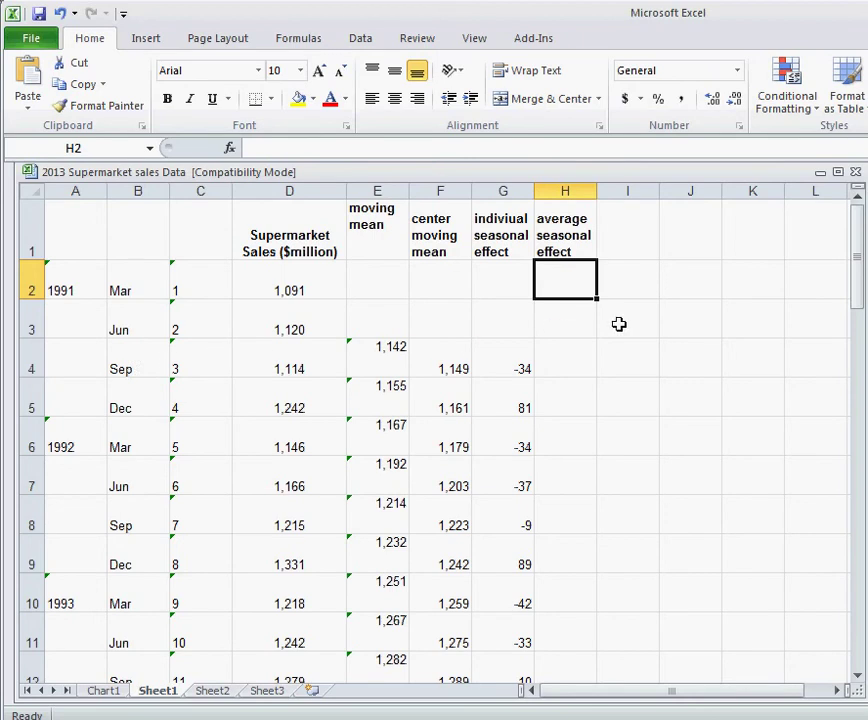
Start an AVERAGE formula in H4 with the September effects G4, G8 and G12
click(565, 375)
text(=average)
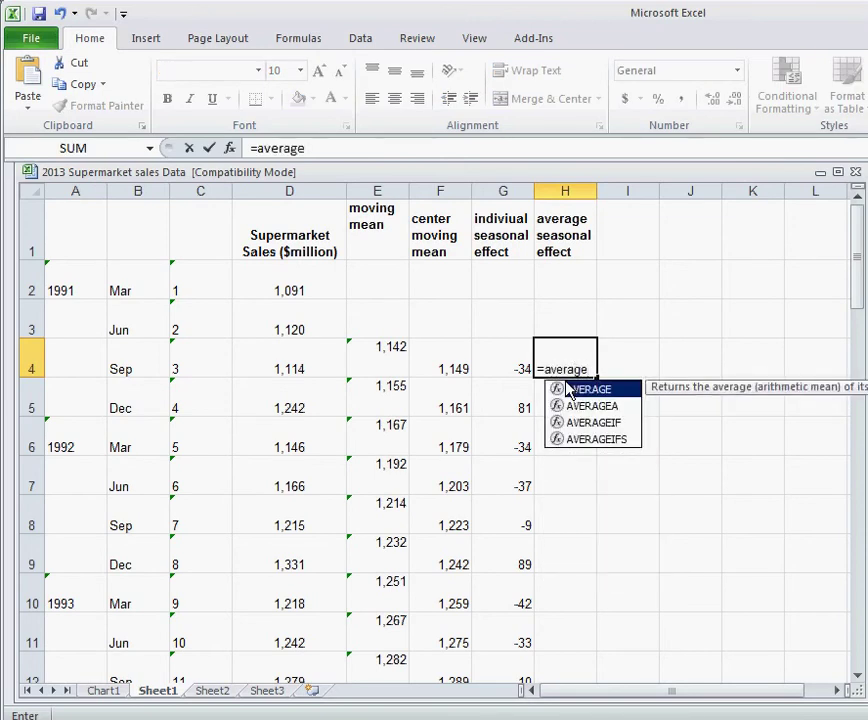
text(()
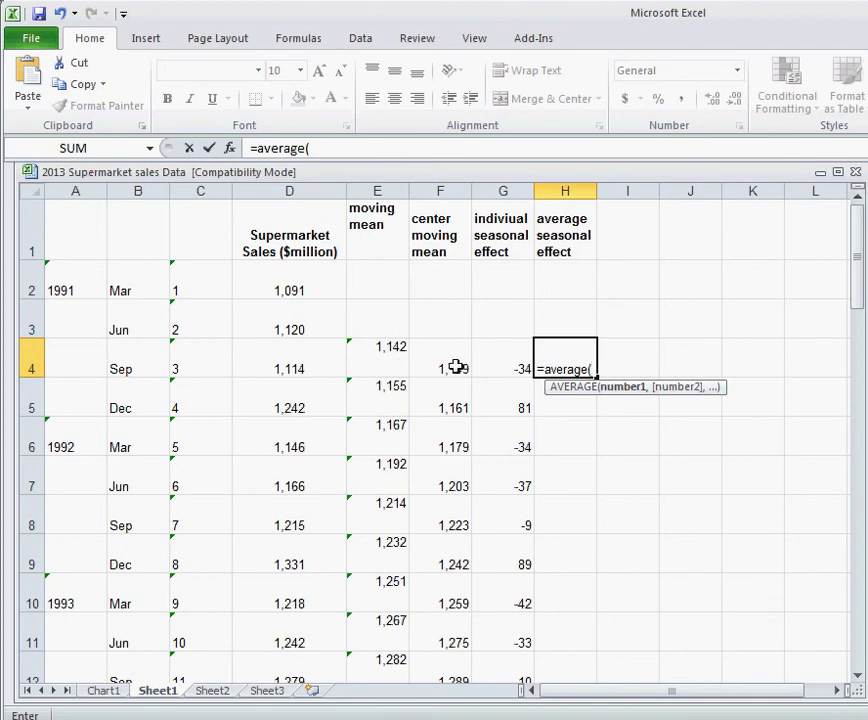
click(503, 365)
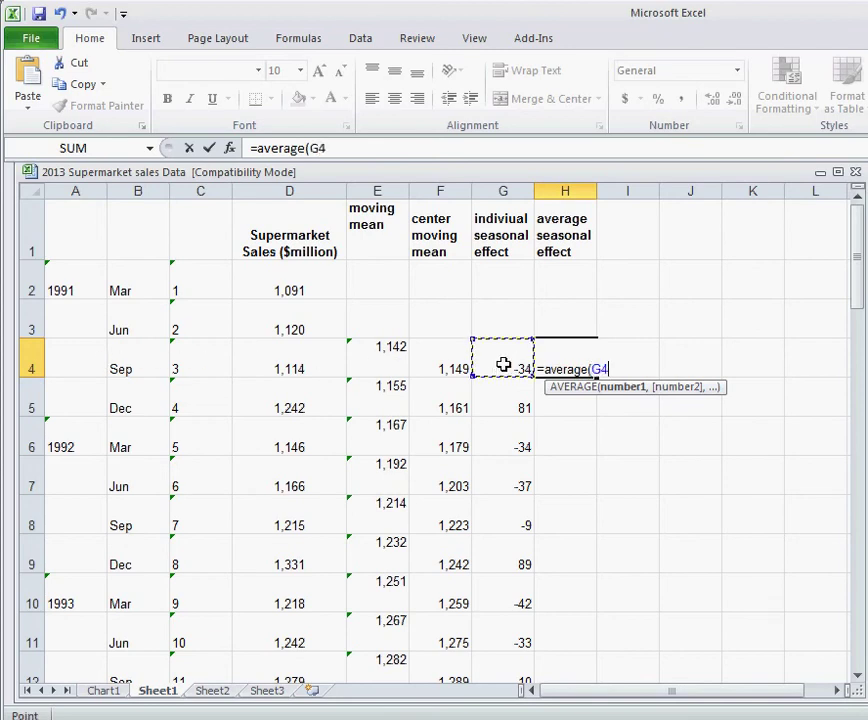
text(,)
click(507, 519)
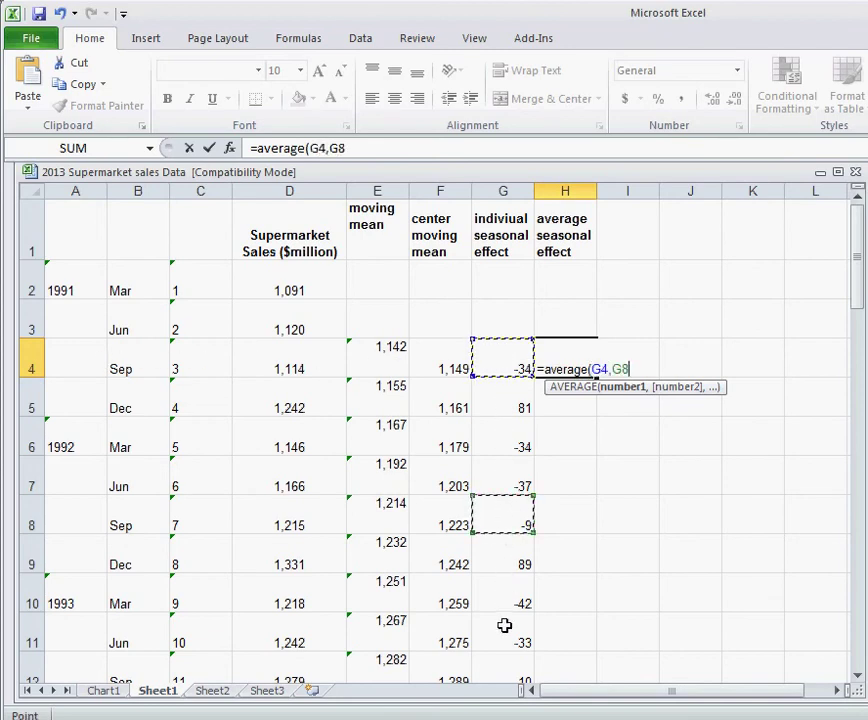
text(,)
click(507, 668)
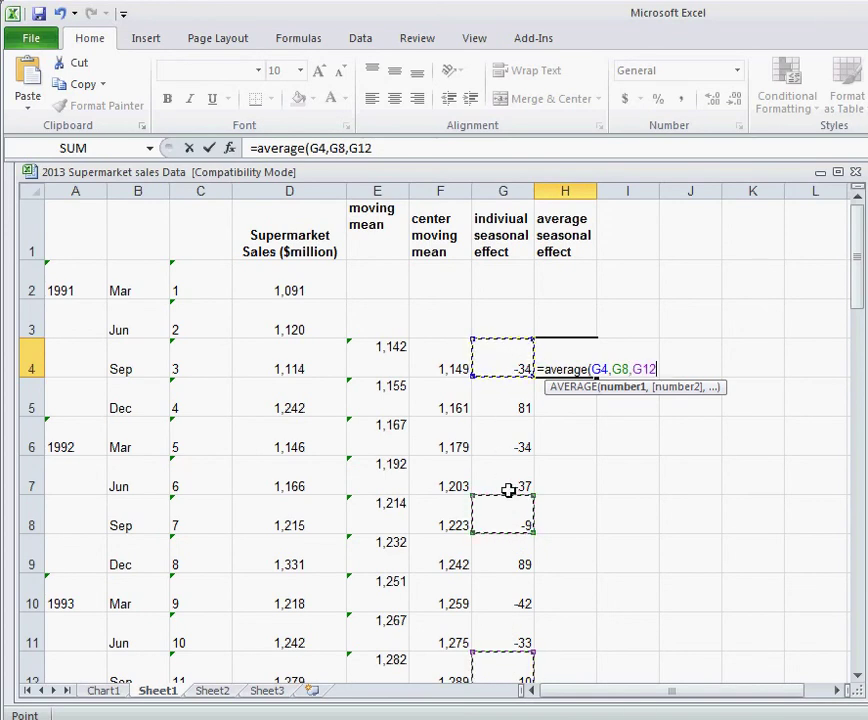
Add the September effects G16, G20, G24, G28 and G36 to the H4 average
scroll(508, 490, down, 3)
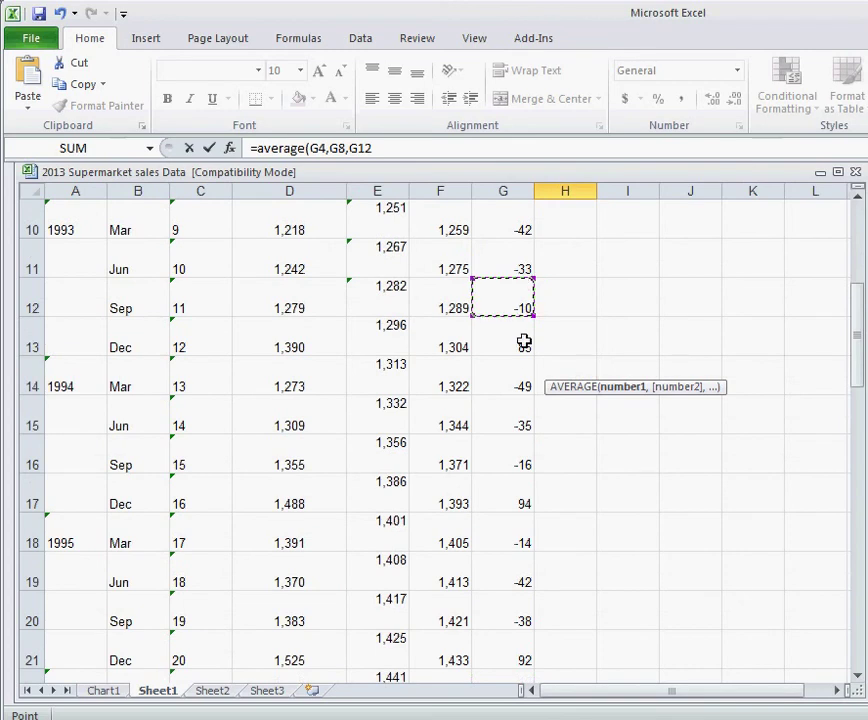
ctrl+click(522, 456)
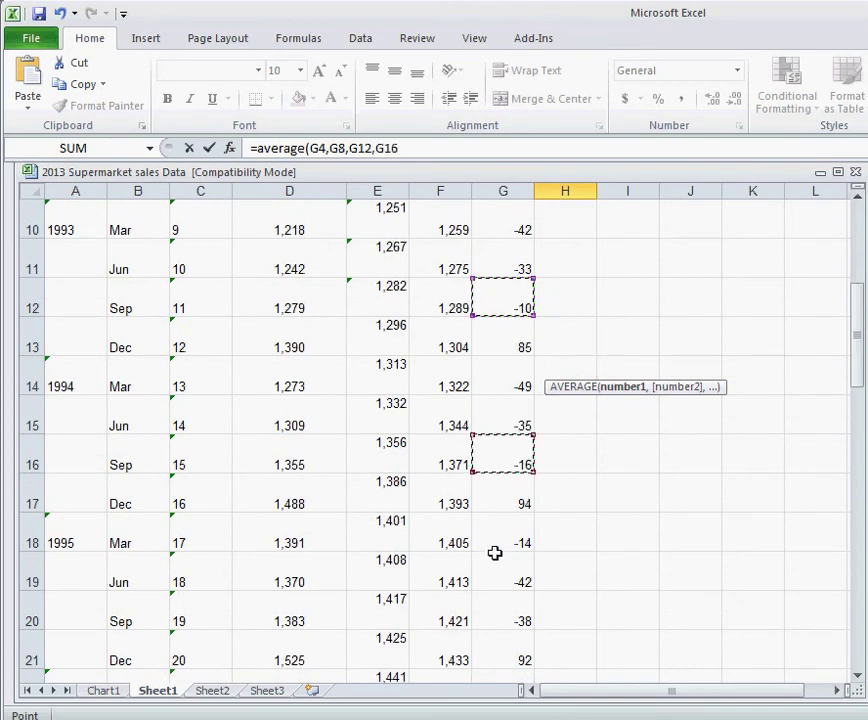
ctrl+click(522, 598)
scroll(523, 600, down, 3)
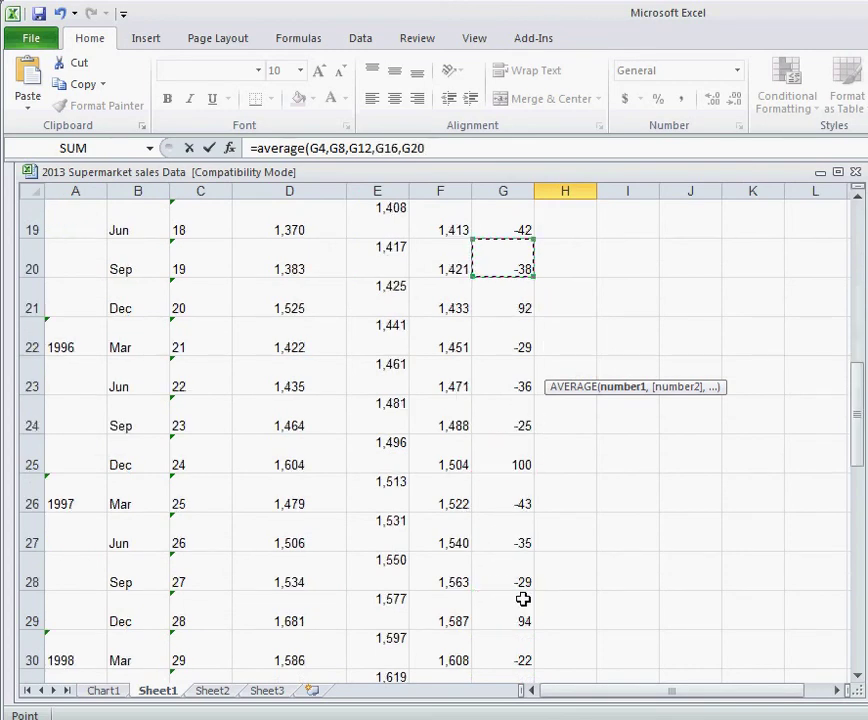
ctrl+click(520, 414)
ctrl+click(510, 572)
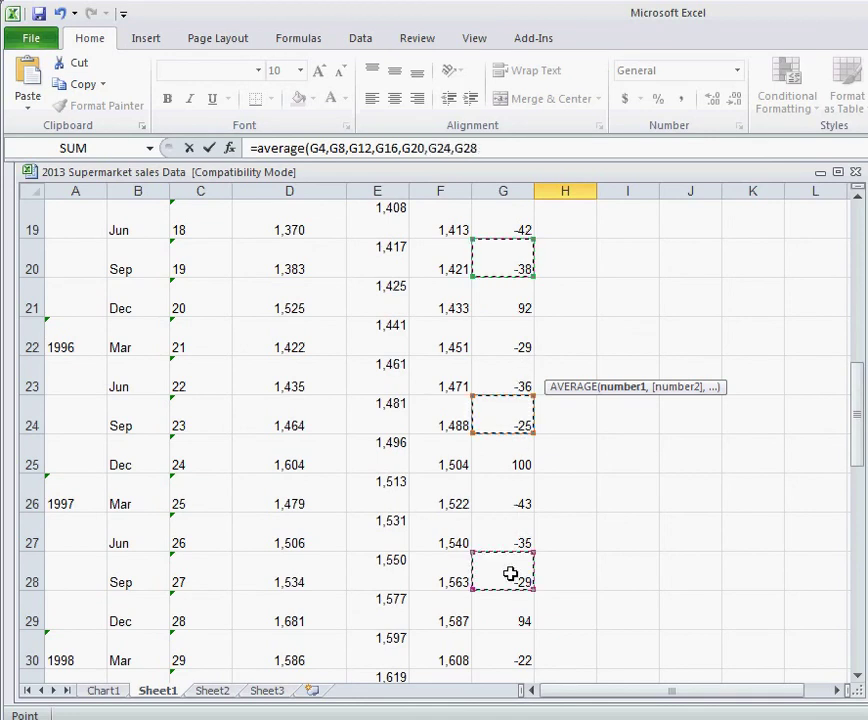
scroll(510, 573, down, 3)
ctrl+click(508, 535)
scroll(518, 637, down, 3)
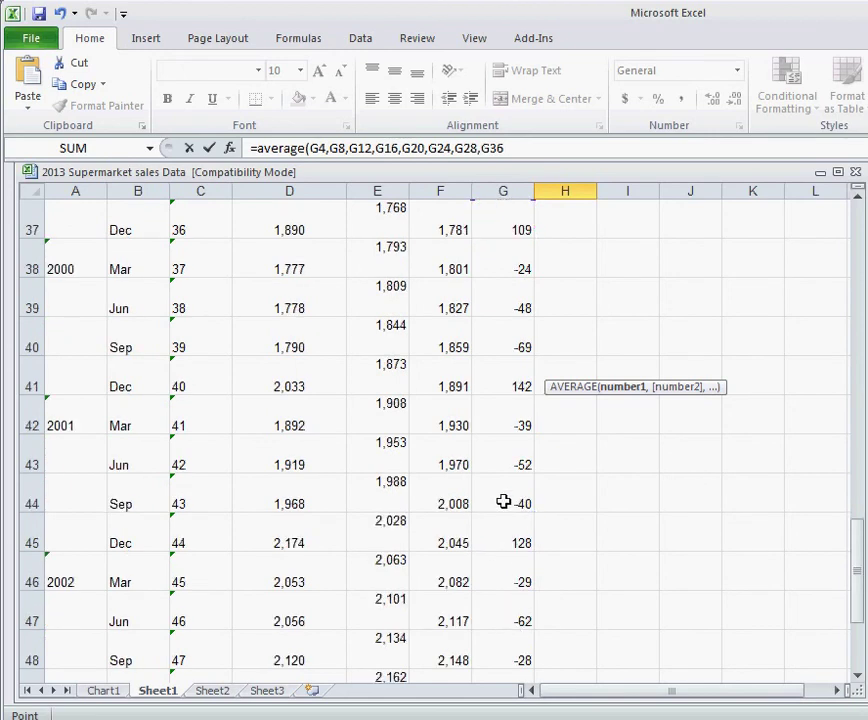
scroll(508, 286, up, 3)
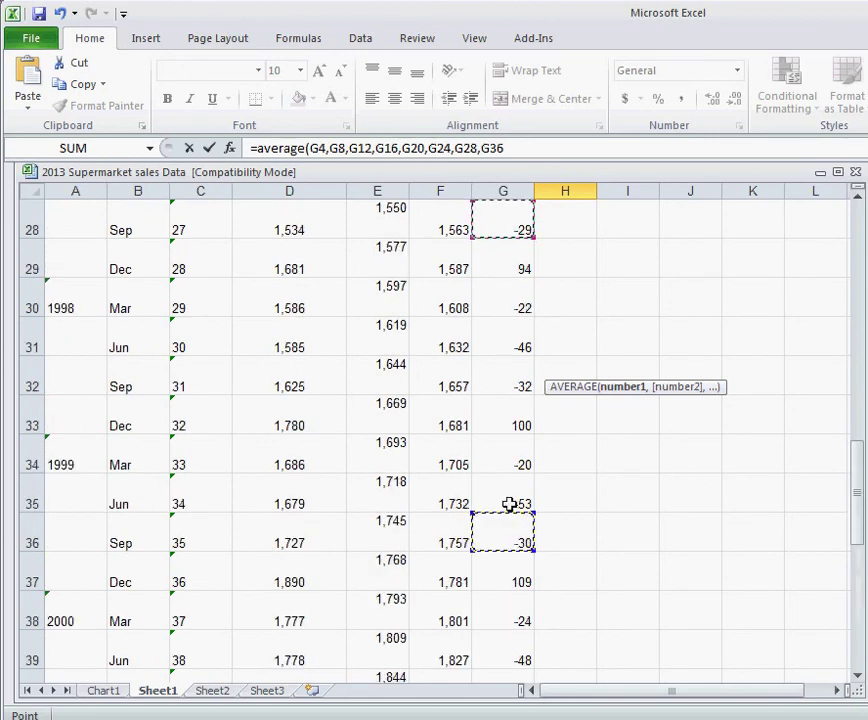
Add G40, G44, G48 and G32, then commit the H4 average showing -30
drag(862, 495, 862, 530)
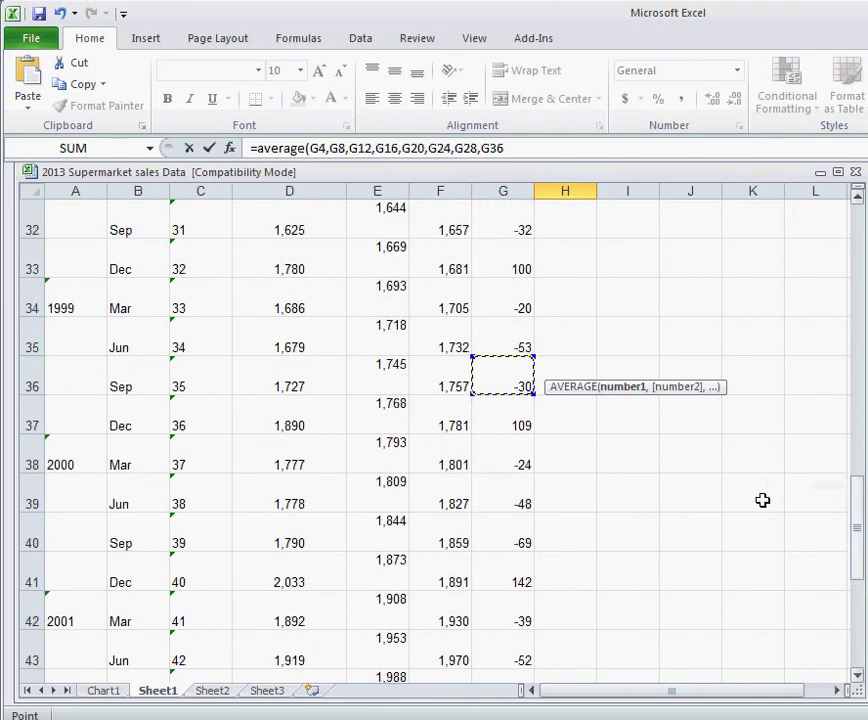
text(,)
click(512, 538)
scroll(533, 610, down, 3)
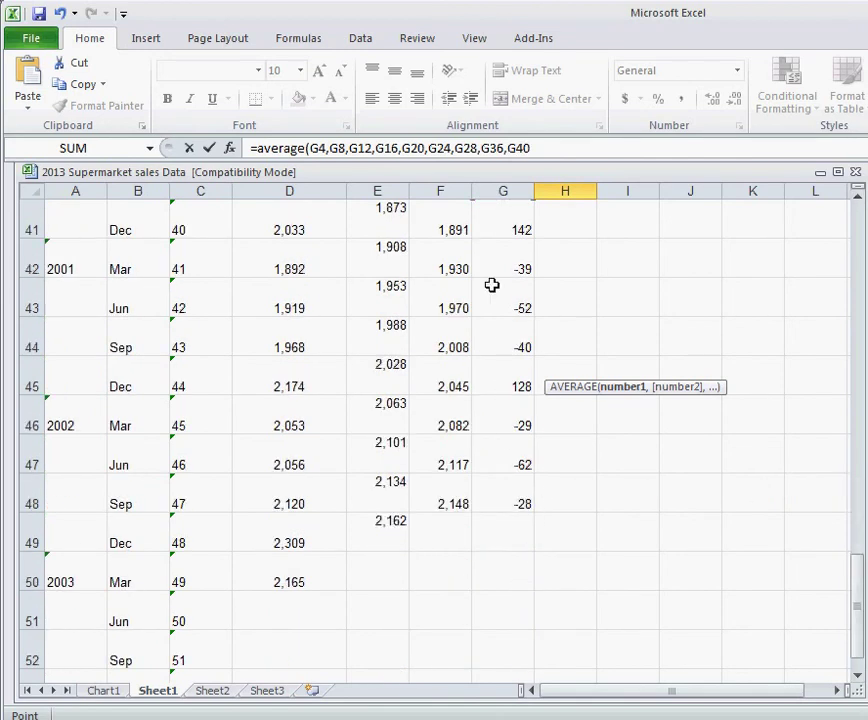
text(,)
click(521, 342)
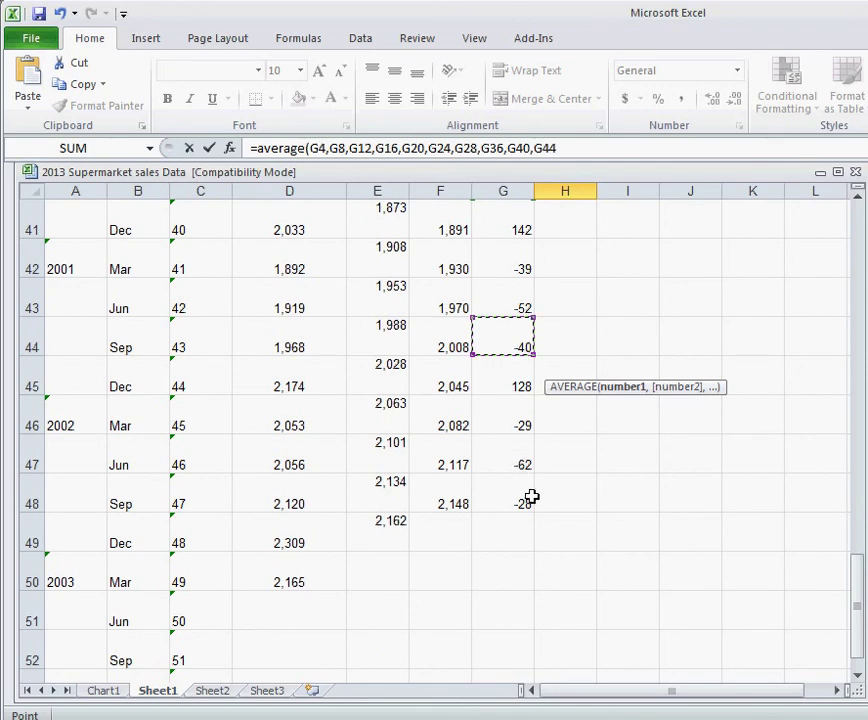
text(,)
click(527, 499)
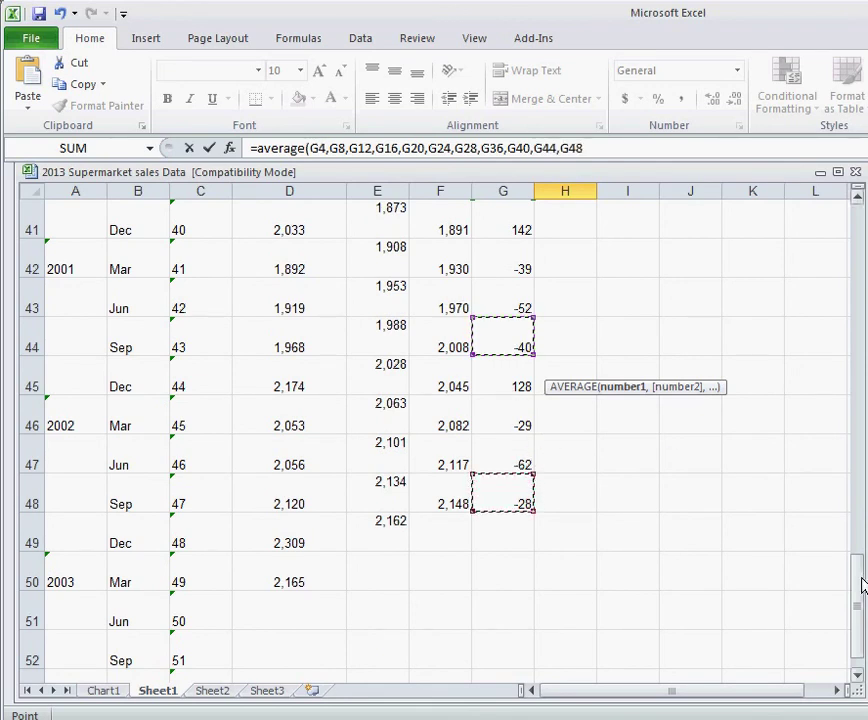
drag(860, 586, 858, 437)
text(,)
click(506, 540)
drag(860, 475, 860, 270)
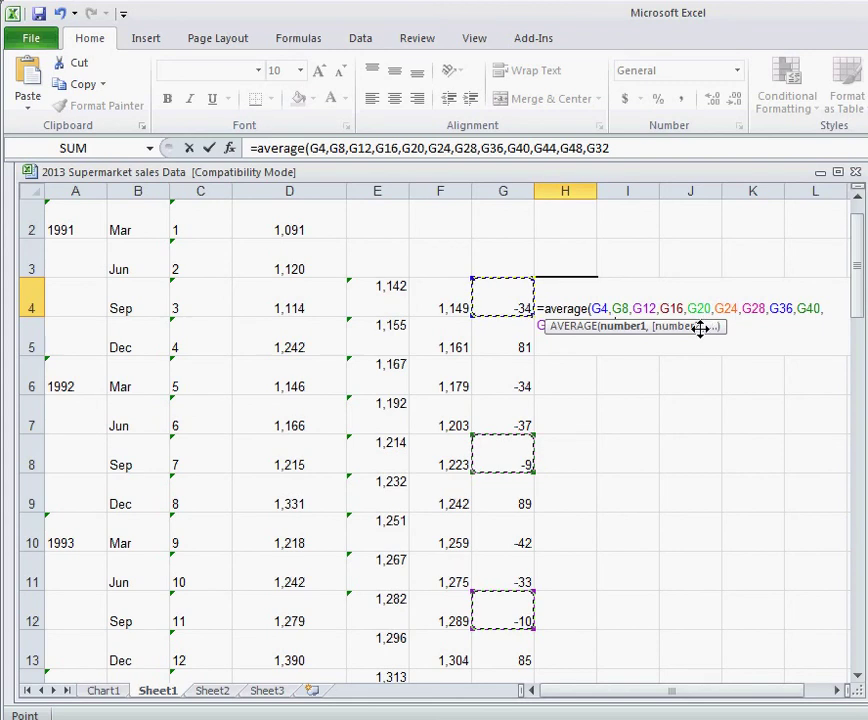
key(Return)
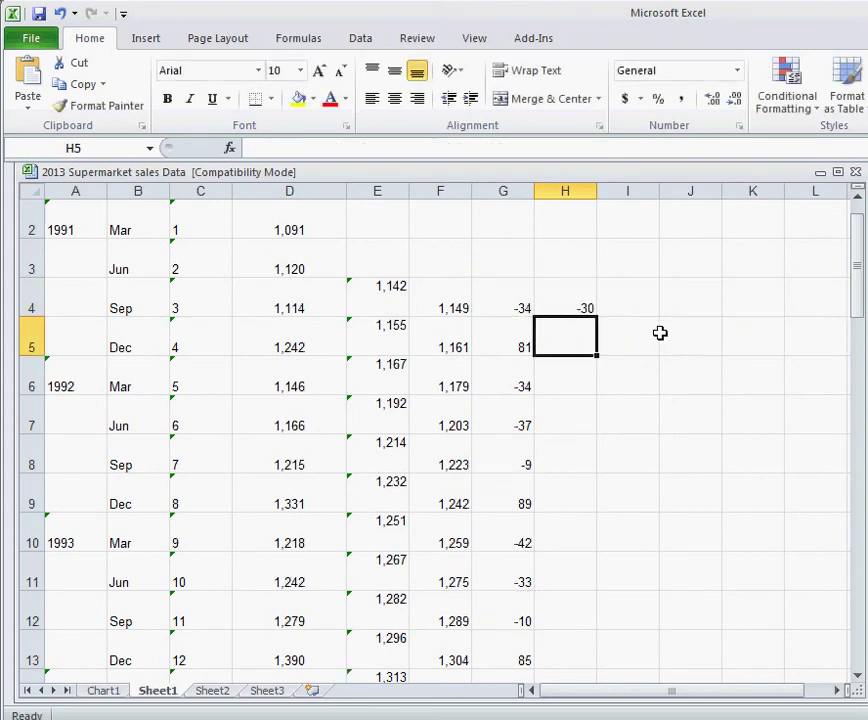
Fill the H4 average down to H7, giving -30, 101, -31 and -44
scroll(575, 329, up, 1)
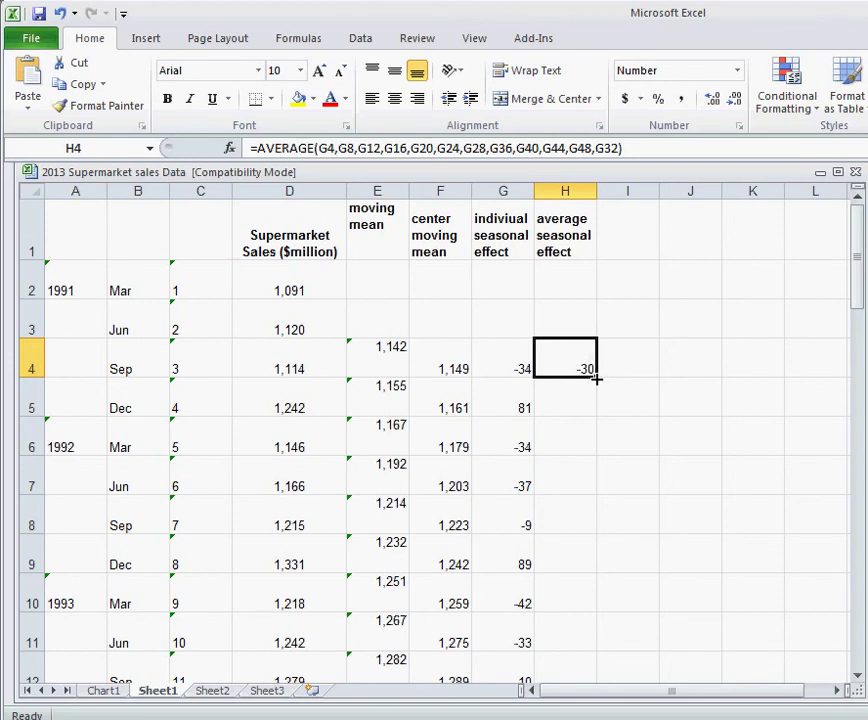
drag(597, 376, 599, 487)
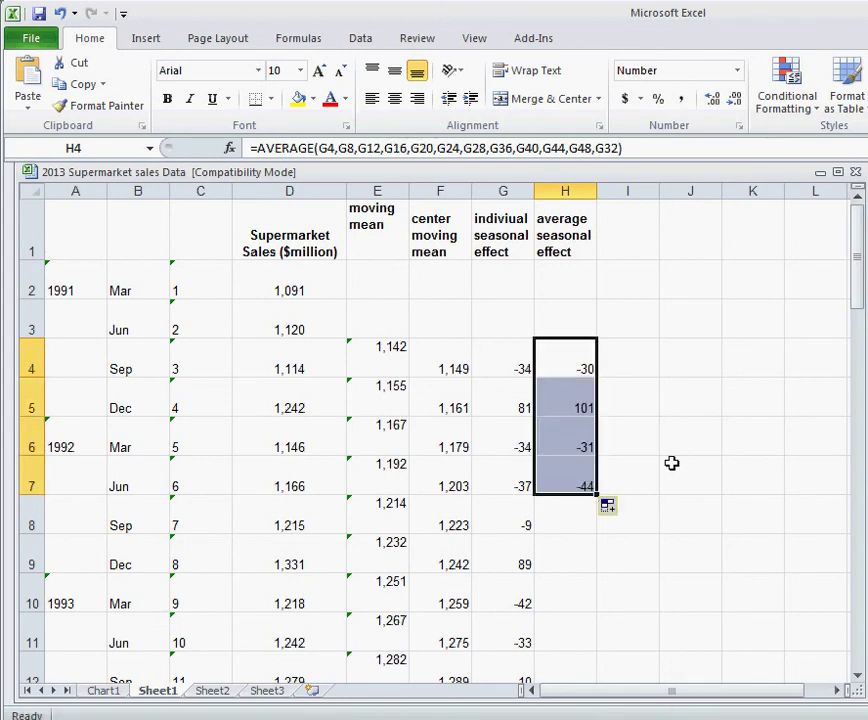
click(677, 435)
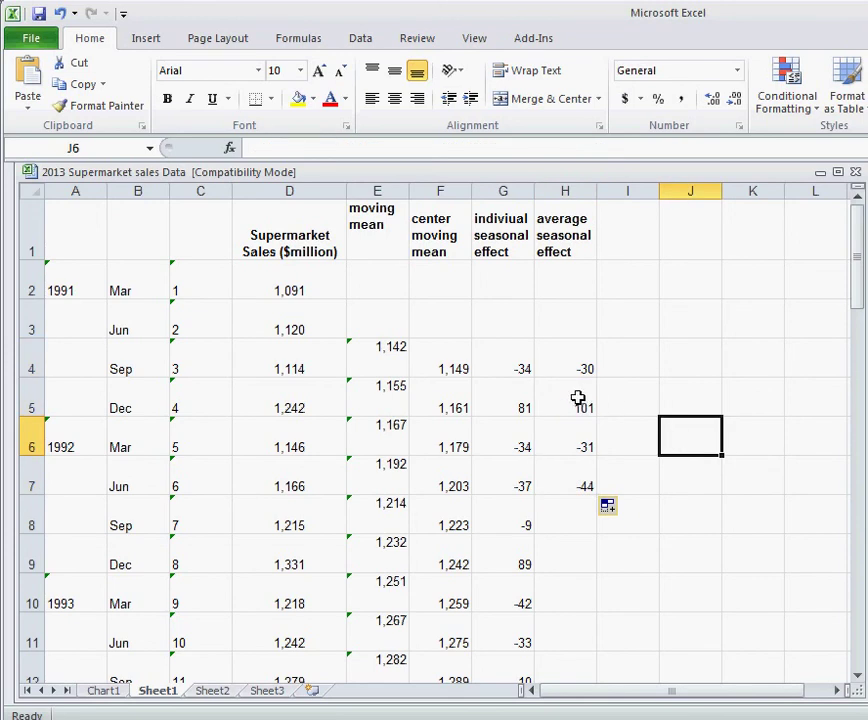
Remove the empty G49 reference from H5's AVERAGE formula, which still shows 101
click(578, 398)
double_click(580, 398)
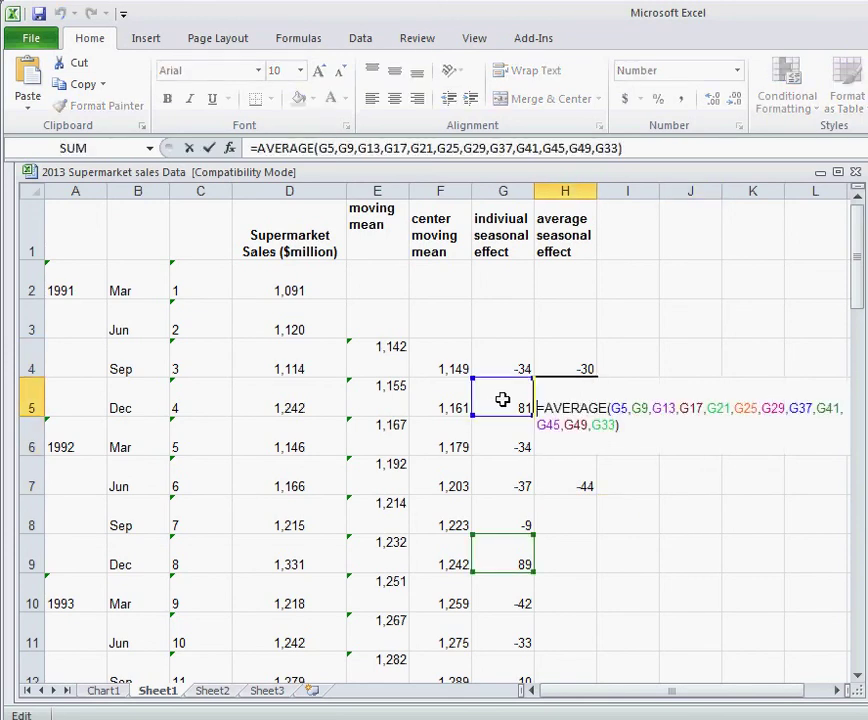
scroll(466, 543, down, 3)
scroll(496, 599, down, 12)
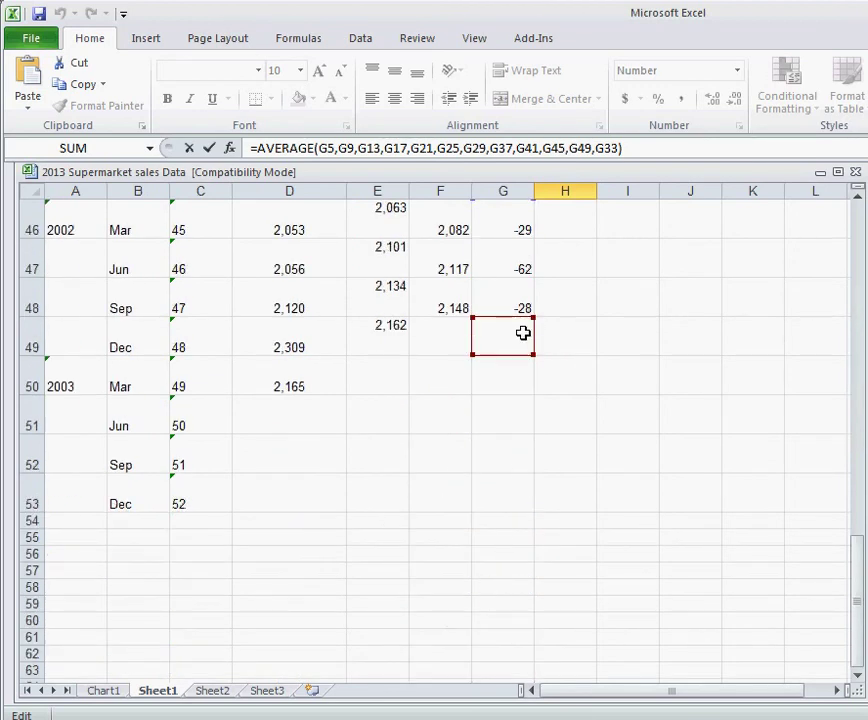
scroll(522, 336, up, 15)
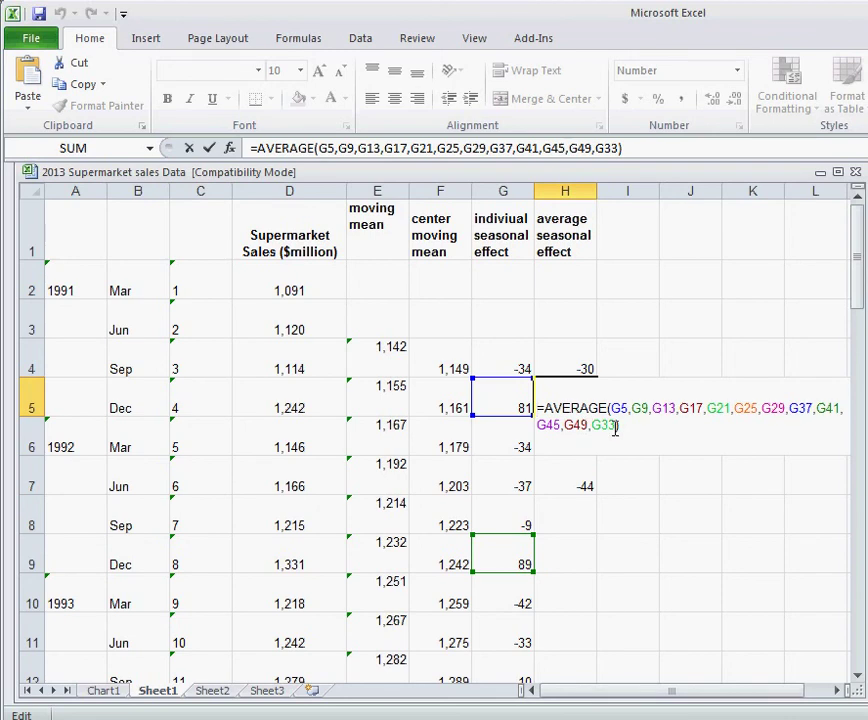
click(587, 424)
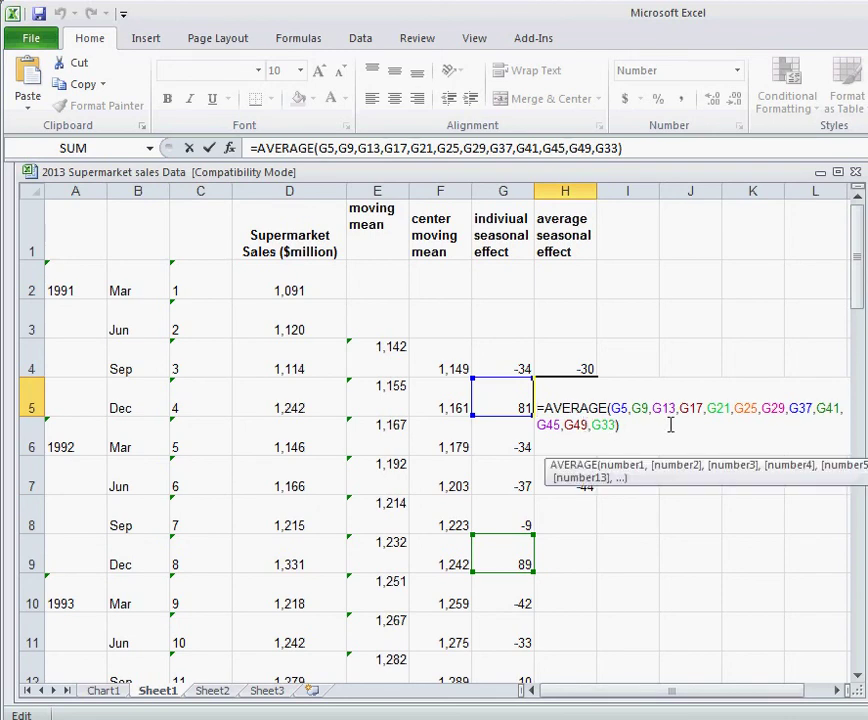
key(BackSpace)
key(BackSpace)
key(BackSpace)
key(BackSpace)
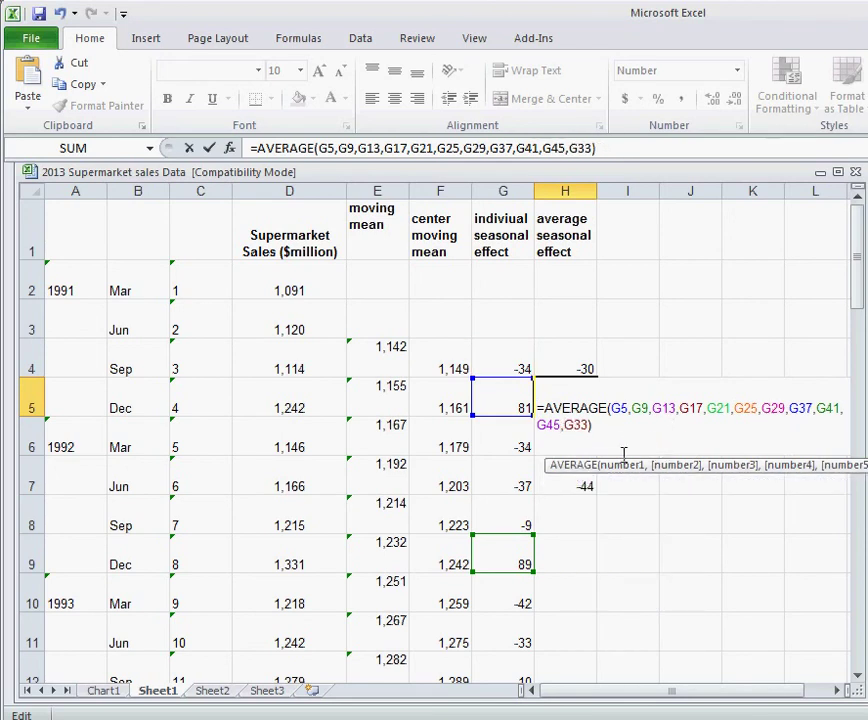
key(Return)
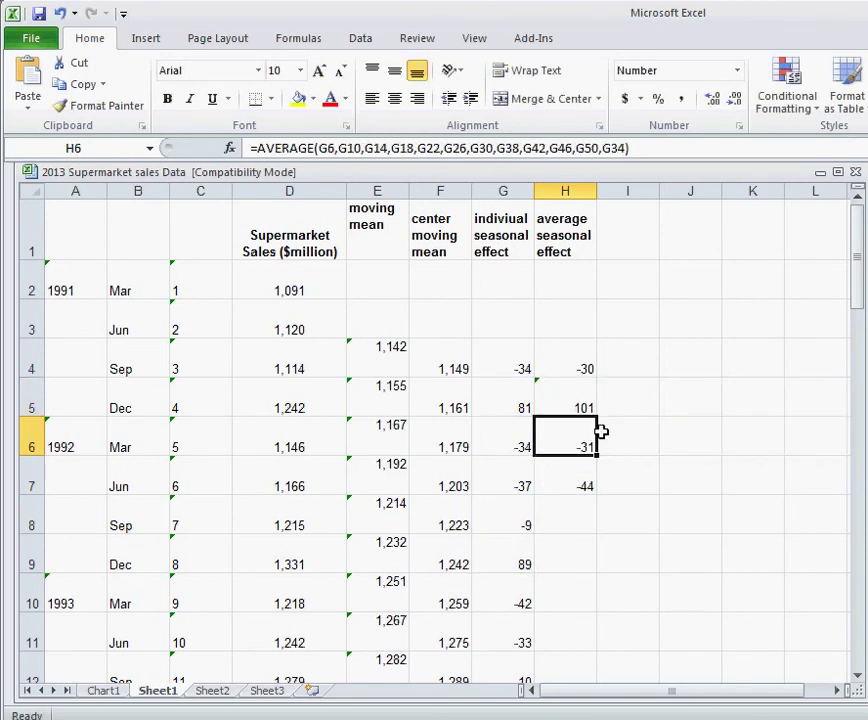
Recheck H5's AVERAGE formula references and recommit it unchanged
click(582, 407)
double_click(580, 408)
scroll(577, 502, down, 18)
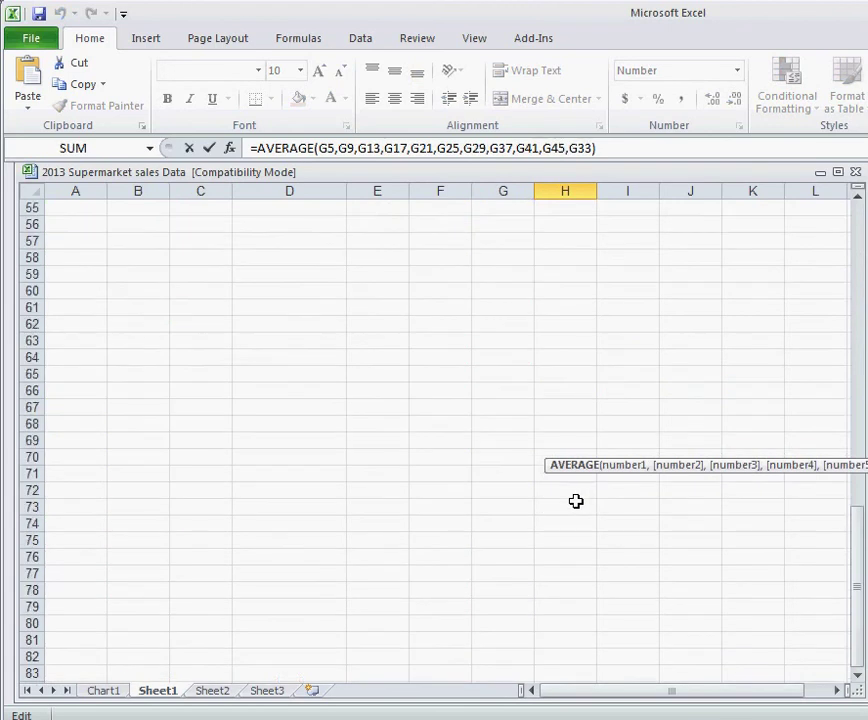
scroll(577, 502, up, 6)
scroll(577, 502, down, 3)
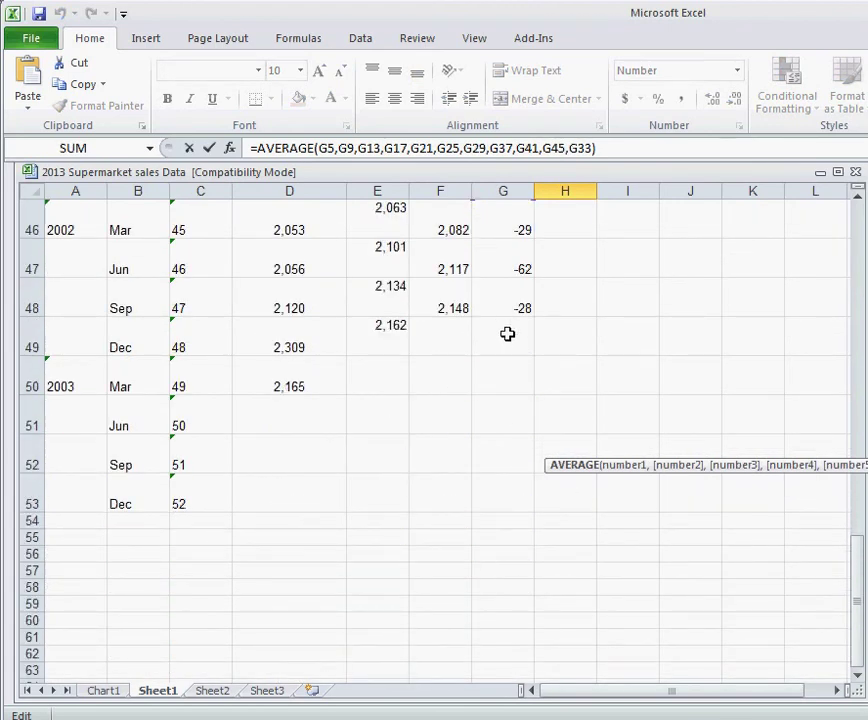
scroll(519, 338, up, 15)
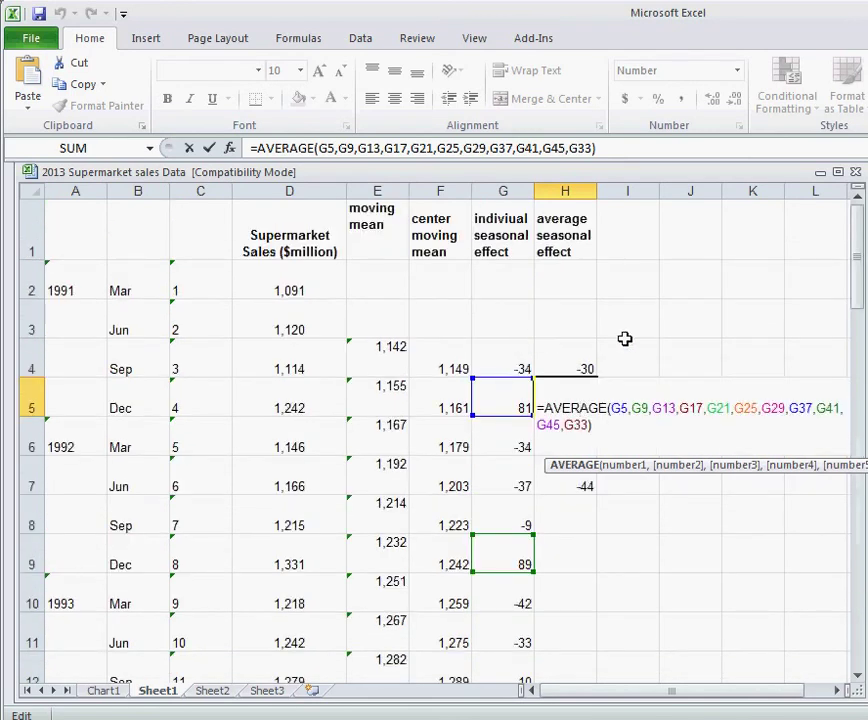
key(Return)
Delete the empty G50 reference from H6's AVERAGE formula, keeping the result -31
double_click(582, 443)
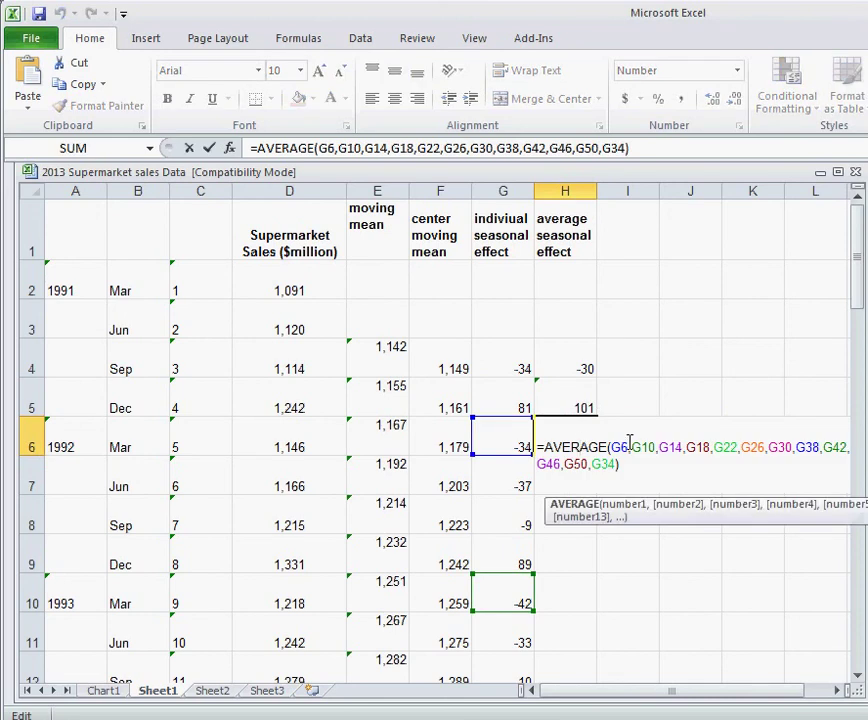
scroll(629, 445, down, 20)
scroll(629, 445, up, 9)
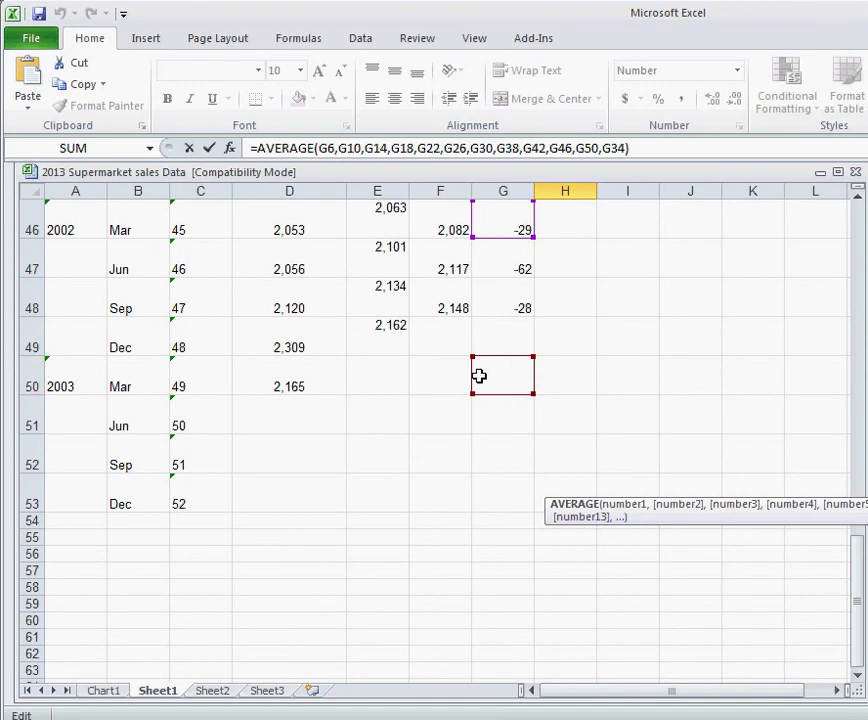
scroll(484, 374, up, 15)
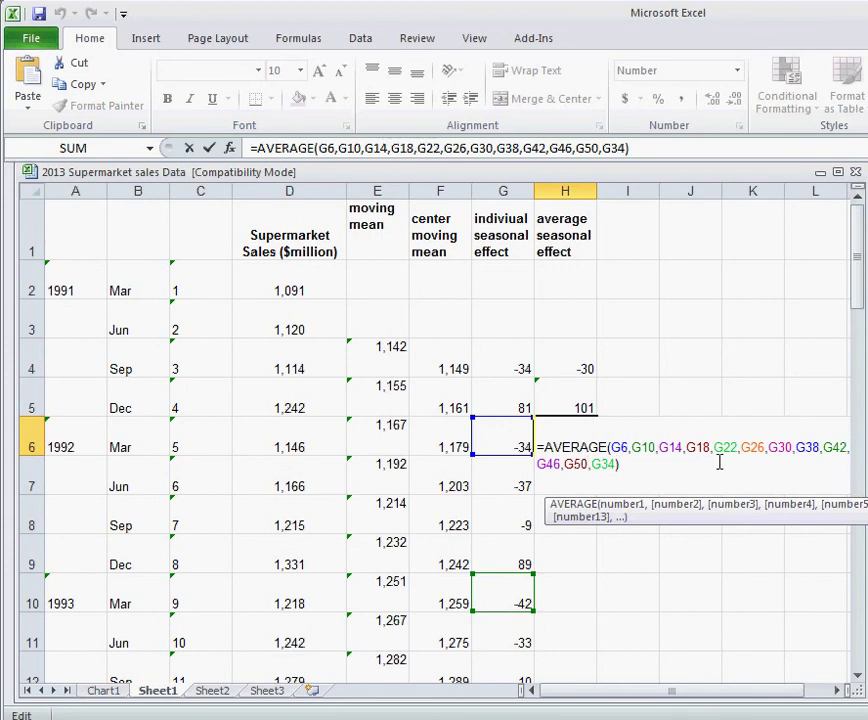
key(BackSpace)
key(BackSpace)
key(BackSpace)
key(BackSpace)
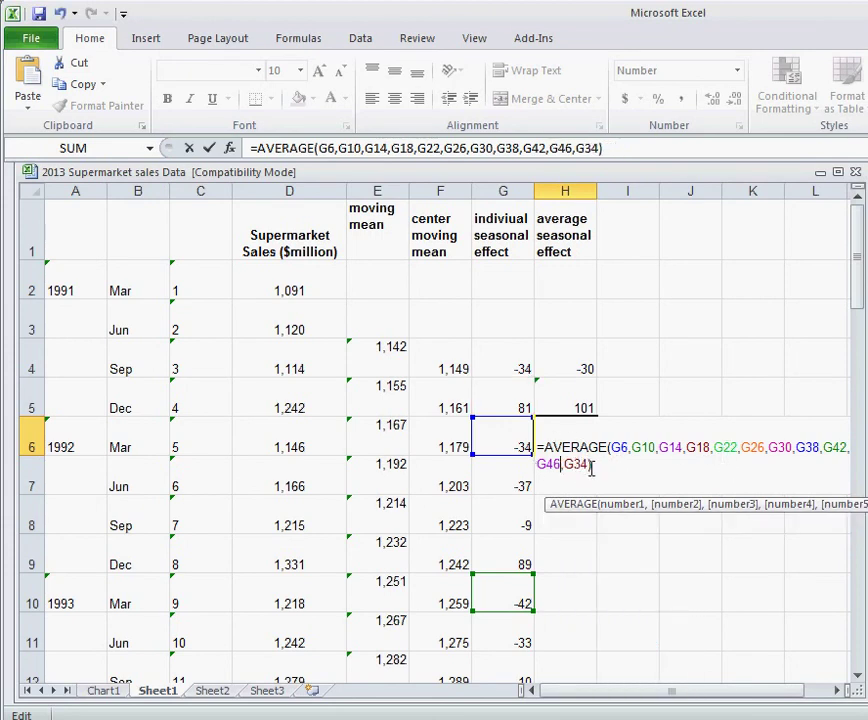
key(Return)
key(ctrl+d)
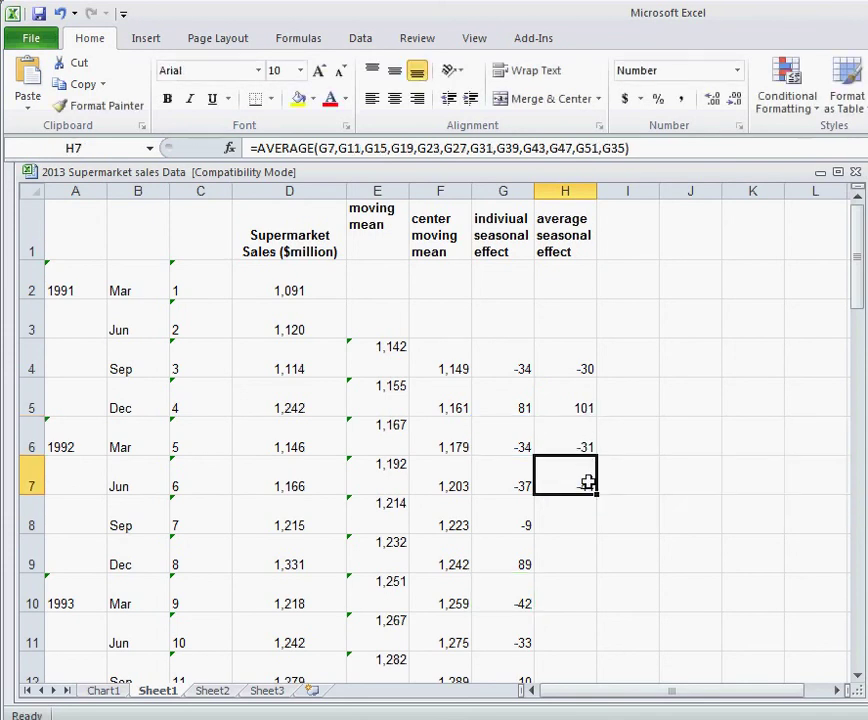
Delete the empty G51 reference from H7's June AVERAGE formula, leaving it at -44
double_click(578, 483)
scroll(578, 483, down, 15)
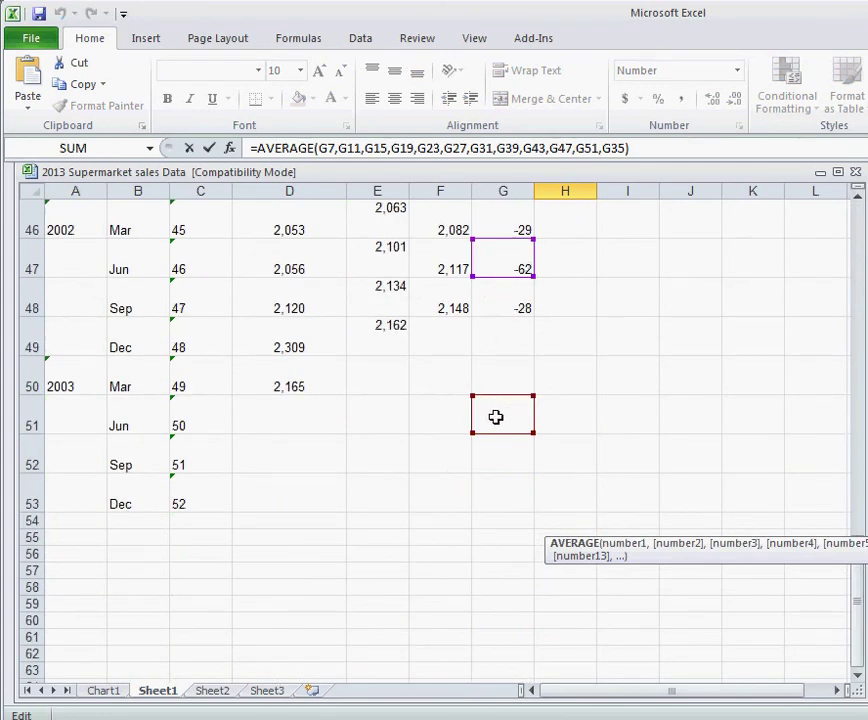
scroll(642, 401, up, 9)
scroll(642, 401, up, 6)
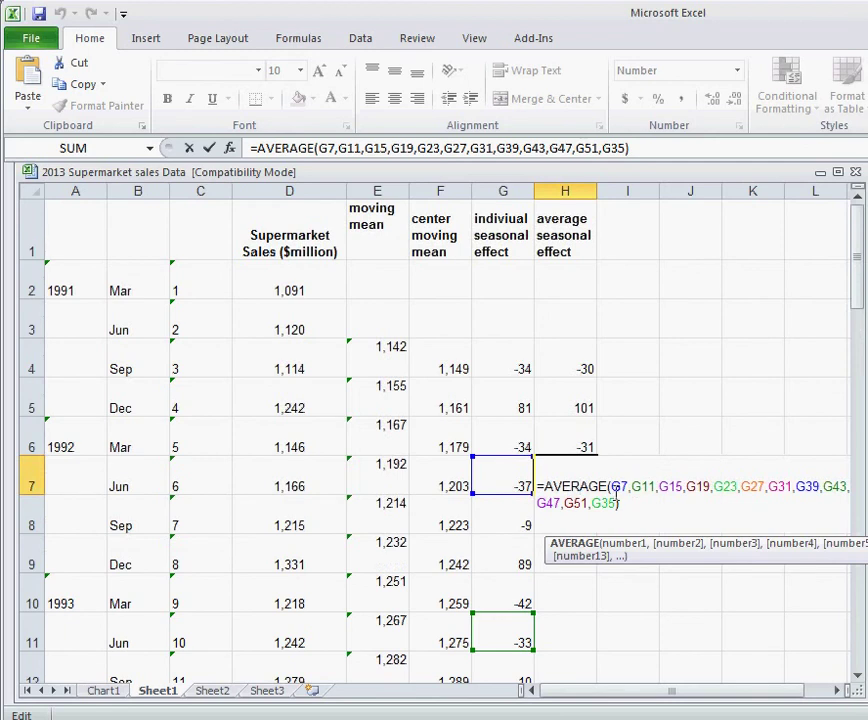
scroll(583, 500, down, 18)
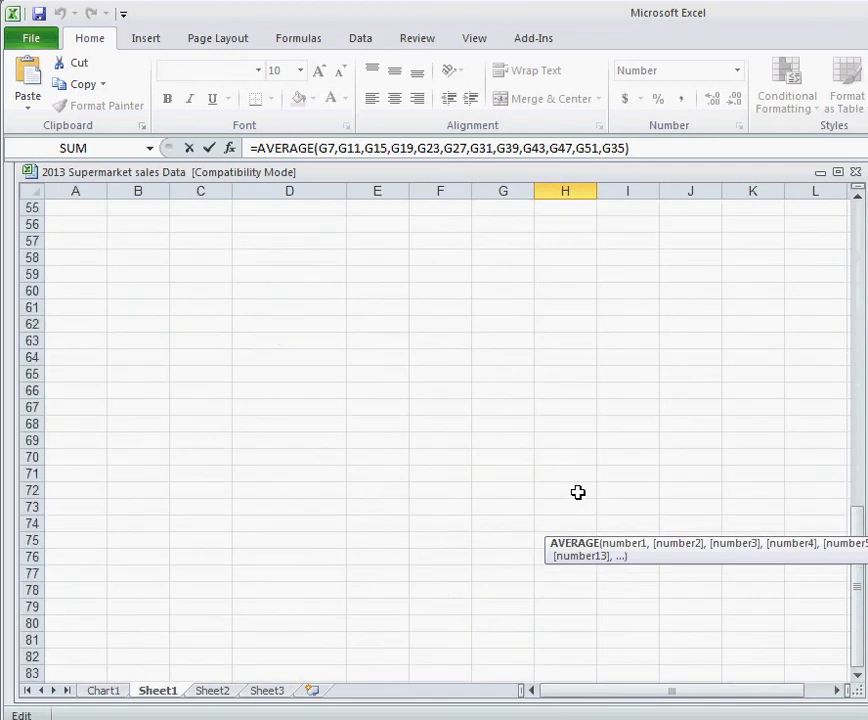
scroll(577, 494, up, 3)
scroll(650, 414, up, 15)
click(588, 503)
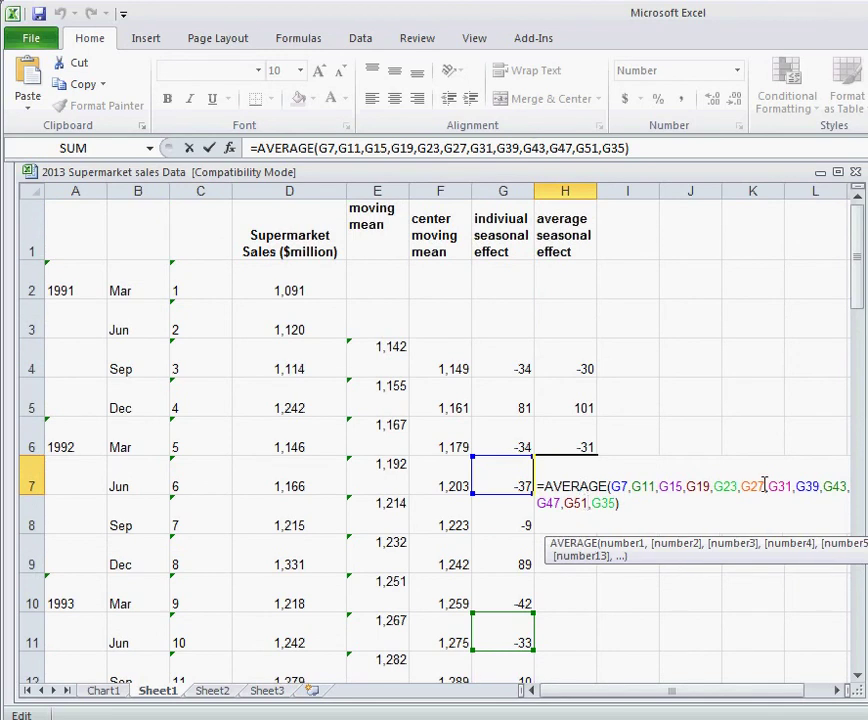
key(BackSpace)
key(BackSpace)
key(BackSpace)
key(BackSpace)
key(Return)
click(665, 467)
Enter the month labels sept, dec, mar and jun down cells I4:I7
click(624, 359)
text(spe)
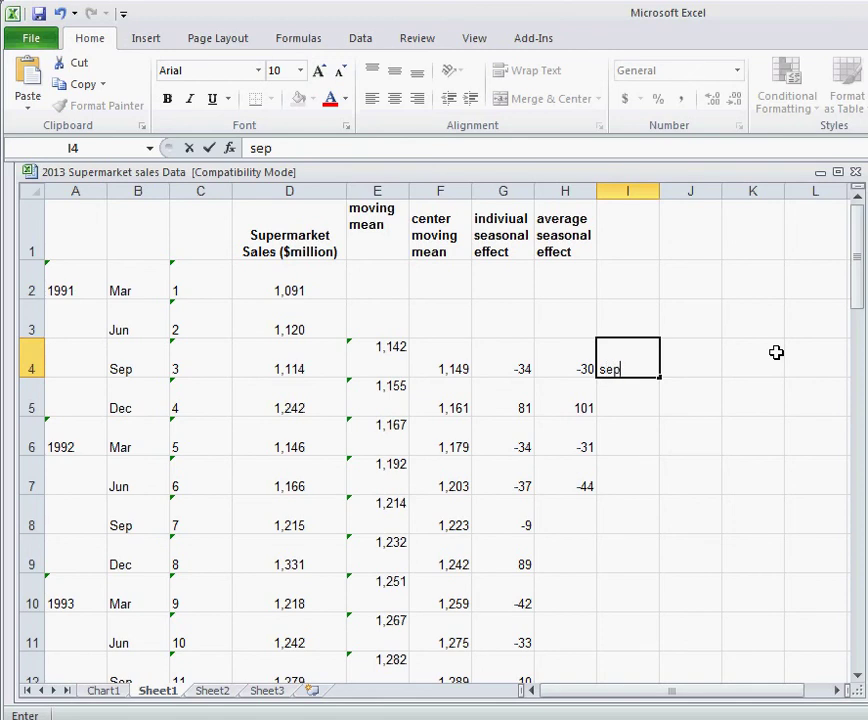
key(Return)
text(dec)
key(Return)
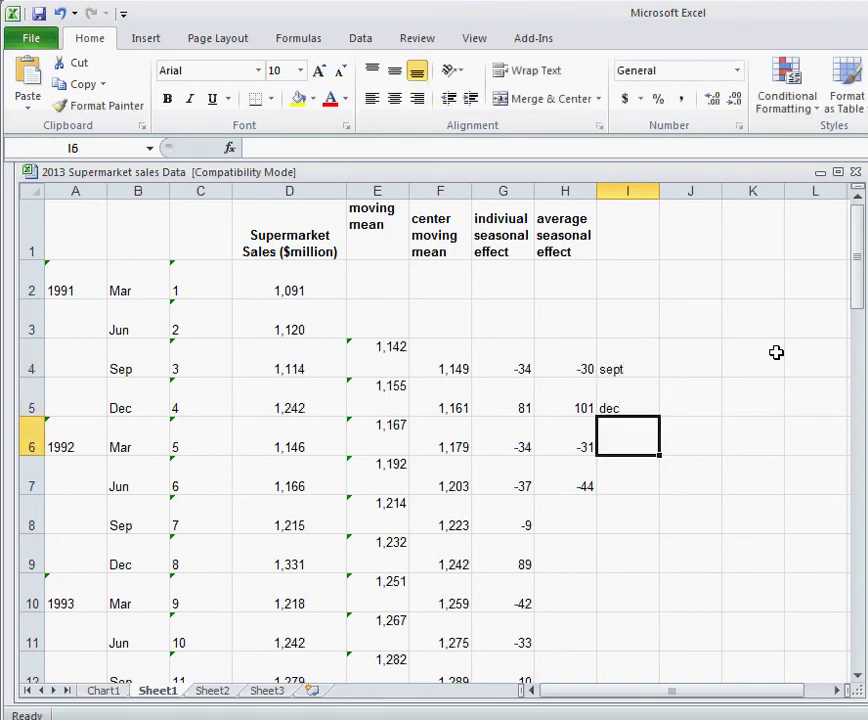
text(mar)
key(Return)
text(jun)
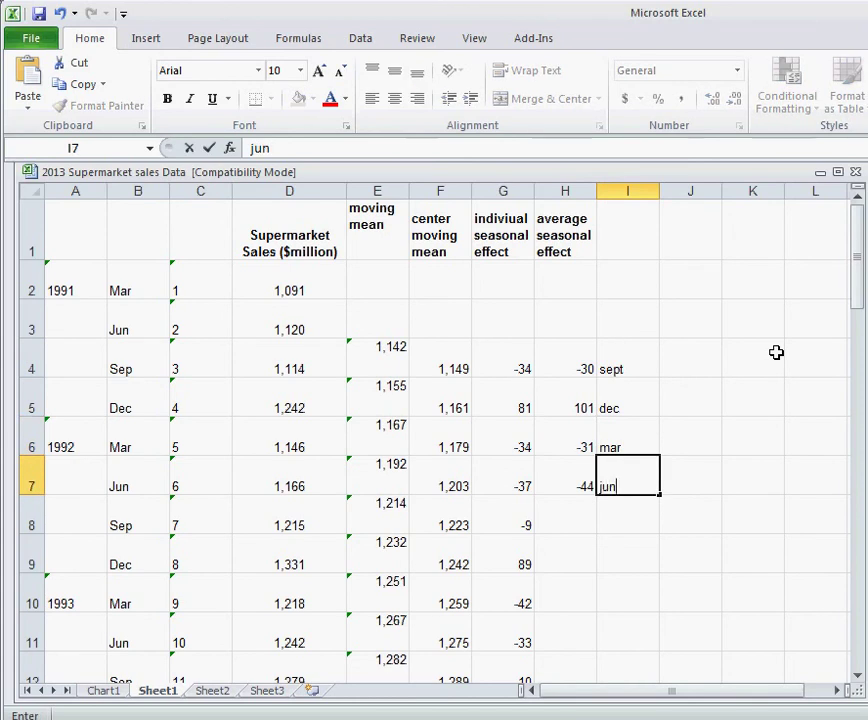